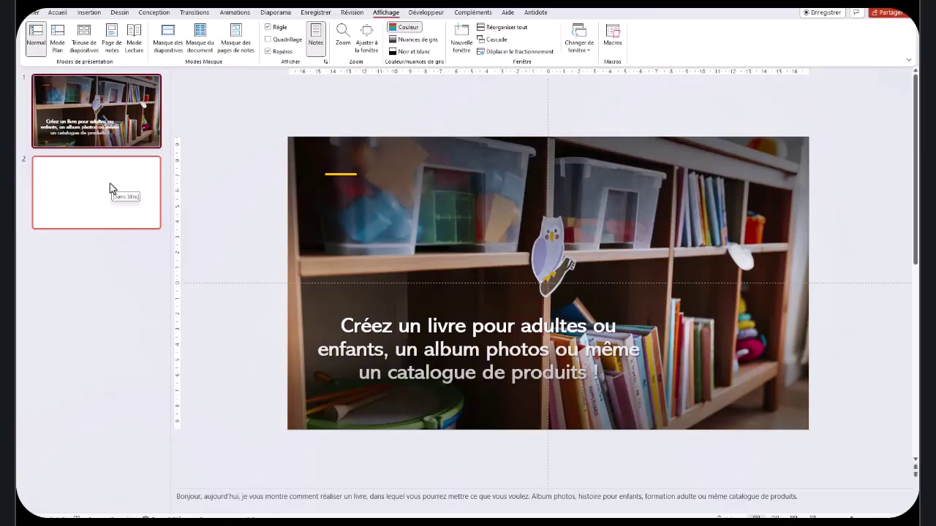
Display the blank slide 2 with the Repères centre guides turned on.
click(110, 187)
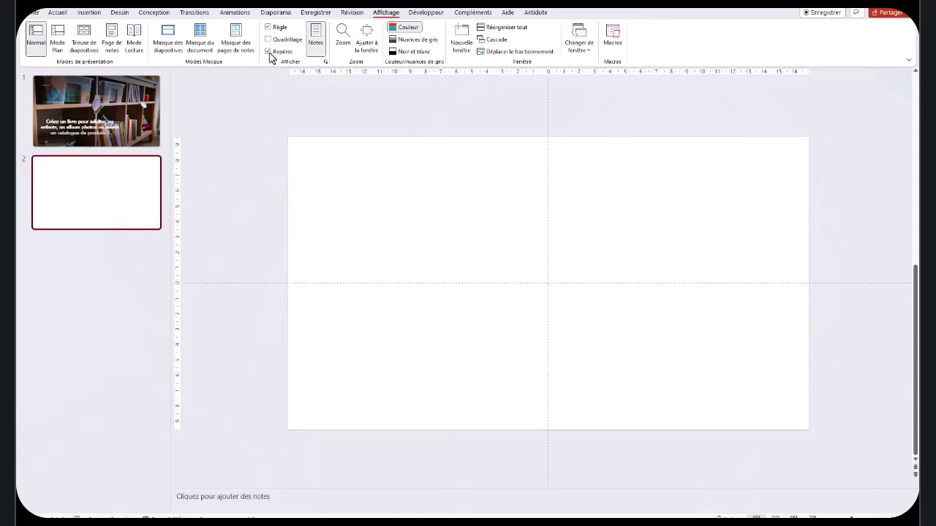
click(268, 52)
Draw a rectangle over the left half of slide 2.
click(57, 13)
click(90, 12)
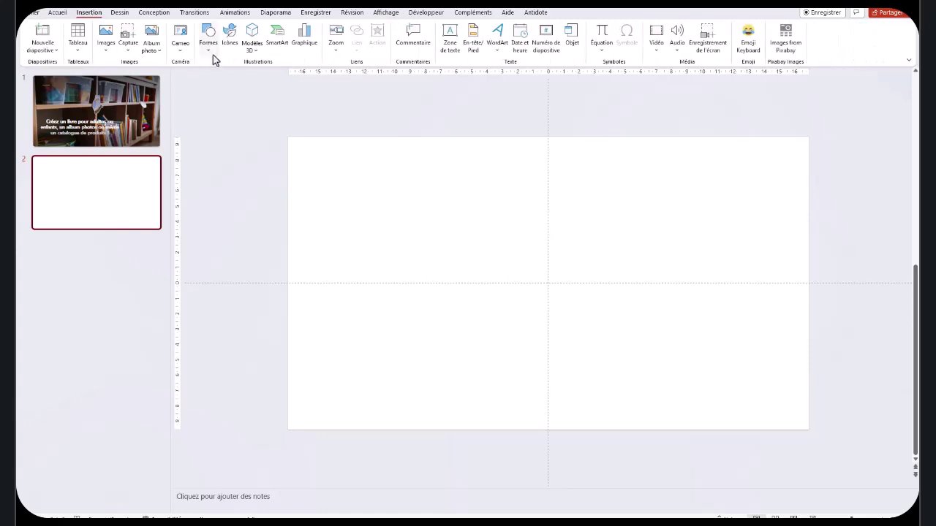
click(208, 36)
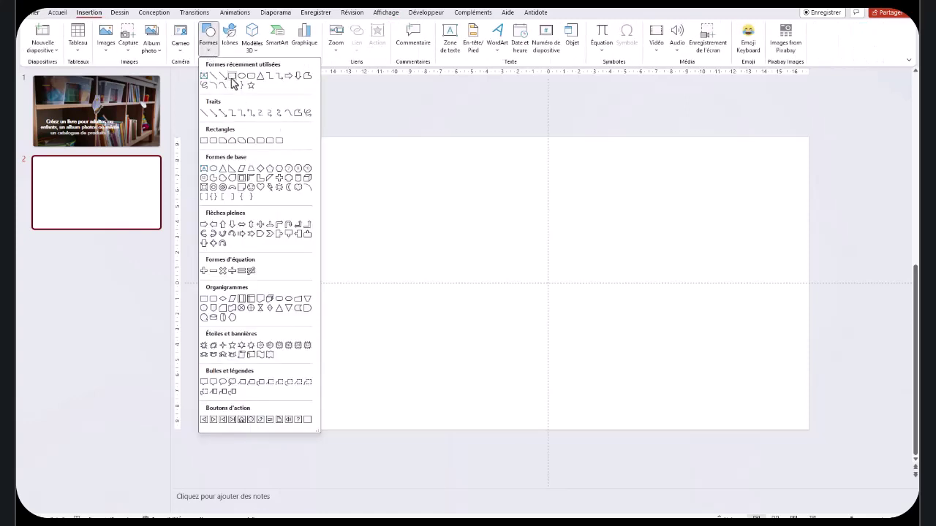
click(232, 78)
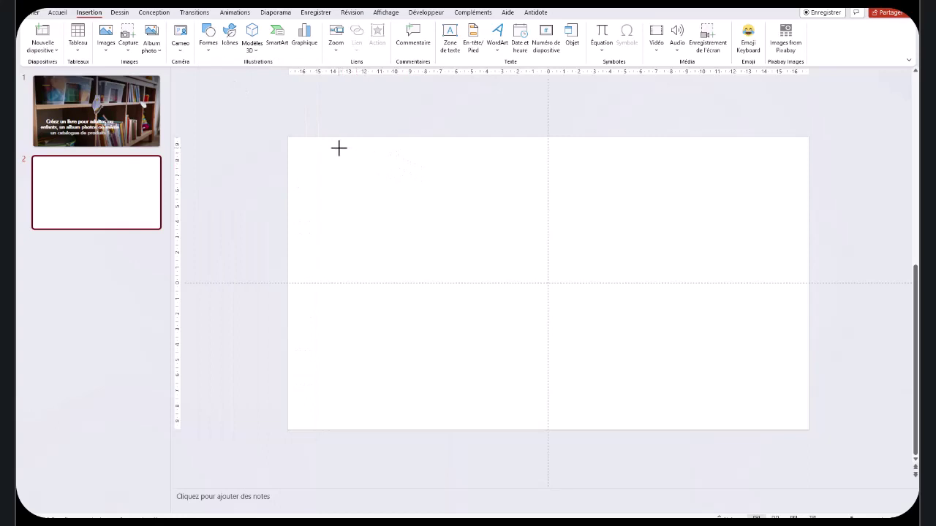
mouse_move(339, 149)
mouse_down()
mouse_move(545, 192)
mouse_move(547, 415)
mouse_up()
Centre the rectangle vertically and widen its left edge to about 17.41 × 13.97 cm.
click(721, 52)
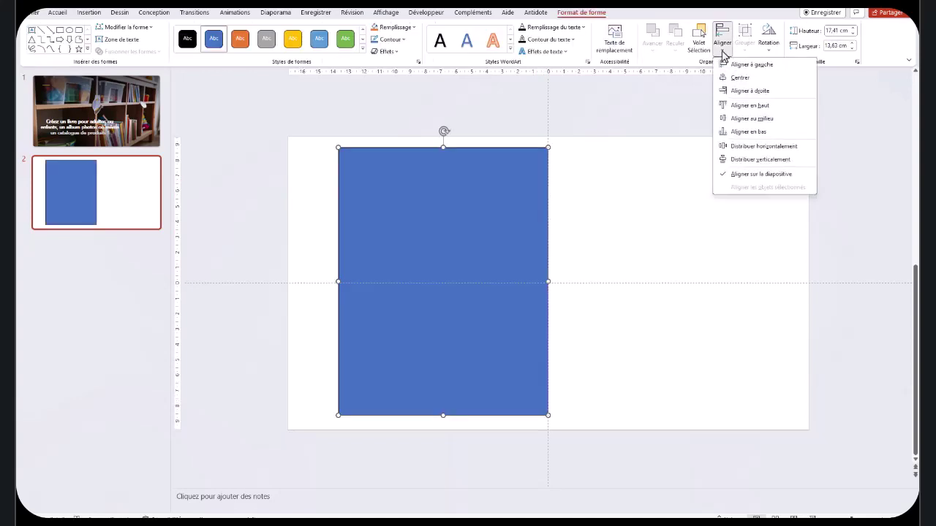
click(753, 121)
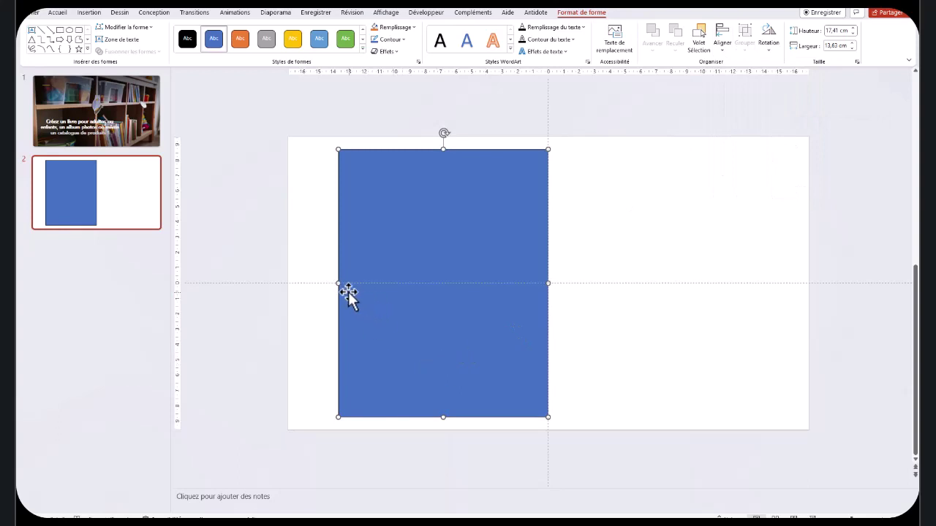
drag(336, 285, 333, 285)
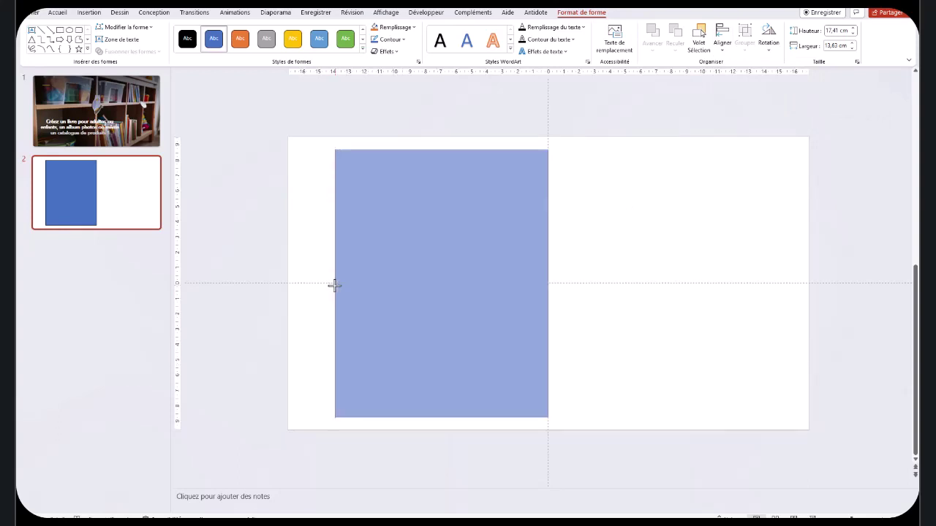
click(559, 212)
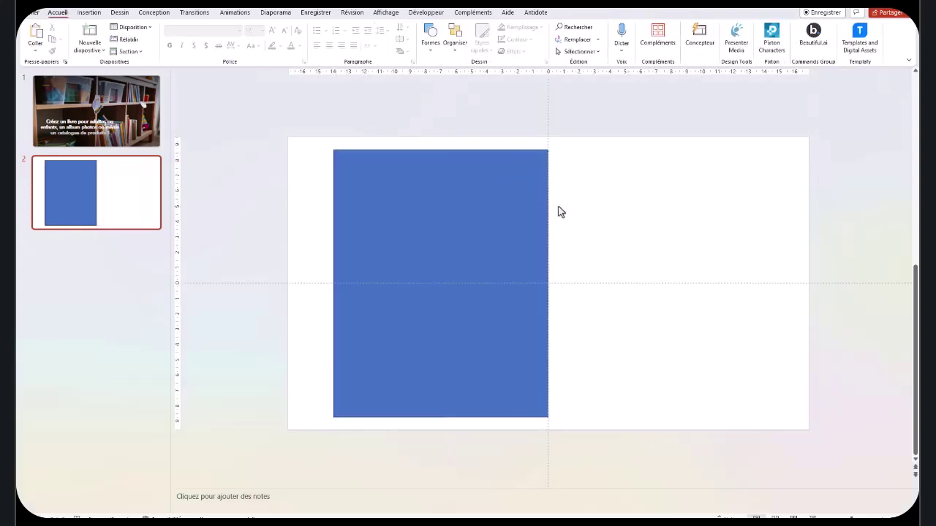
click(452, 198)
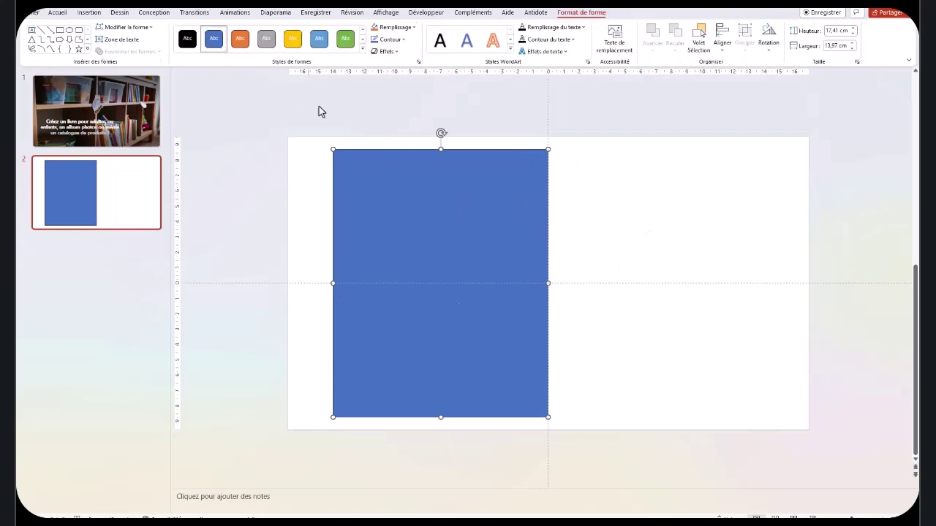
Edit the rectangle's points to curve its top and bottom edges.
click(129, 28)
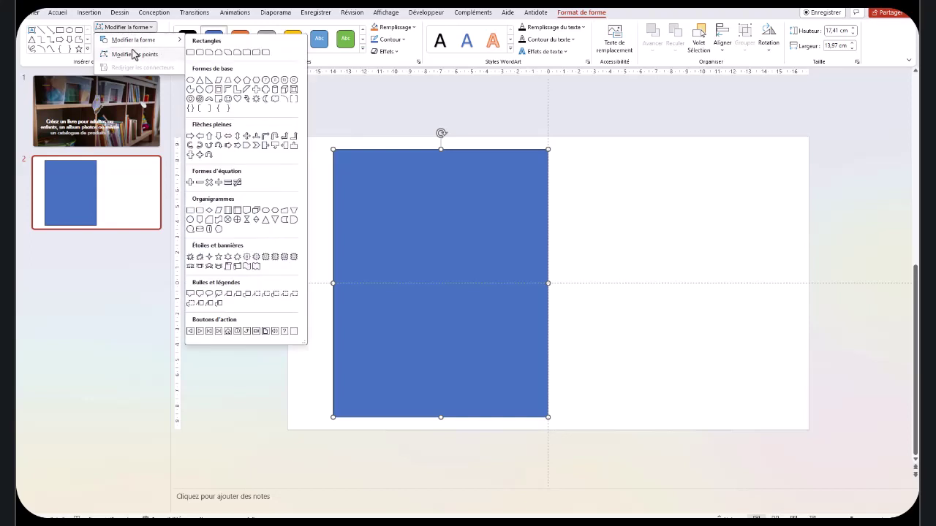
click(134, 56)
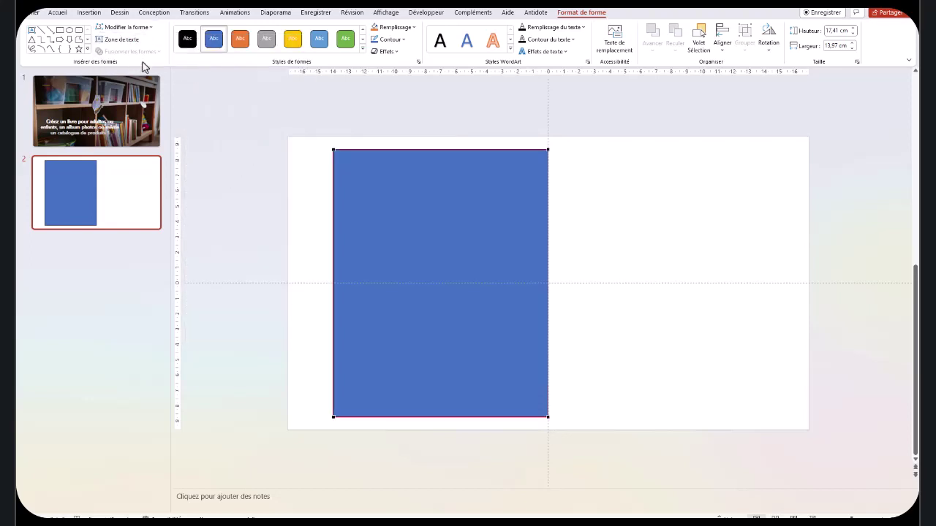
click(334, 150)
drag(407, 152, 408, 166)
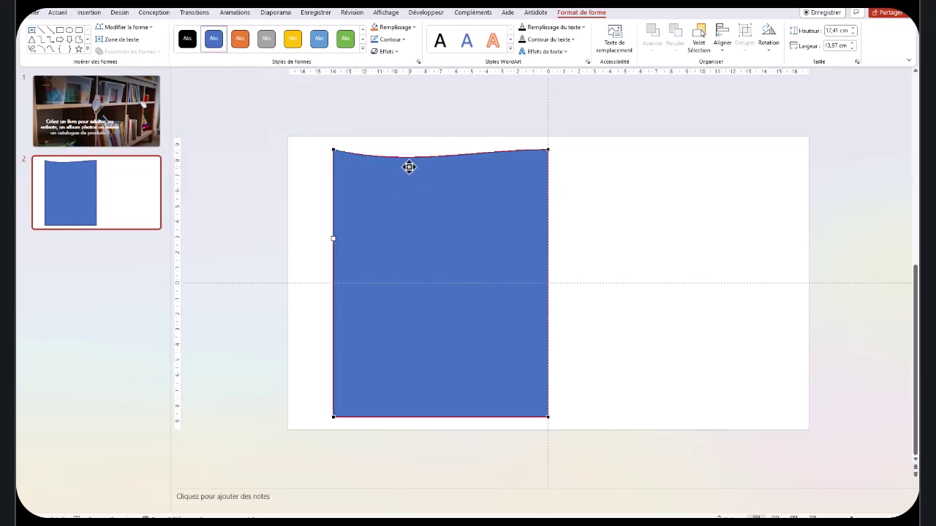
click(332, 417)
drag(405, 419, 406, 400)
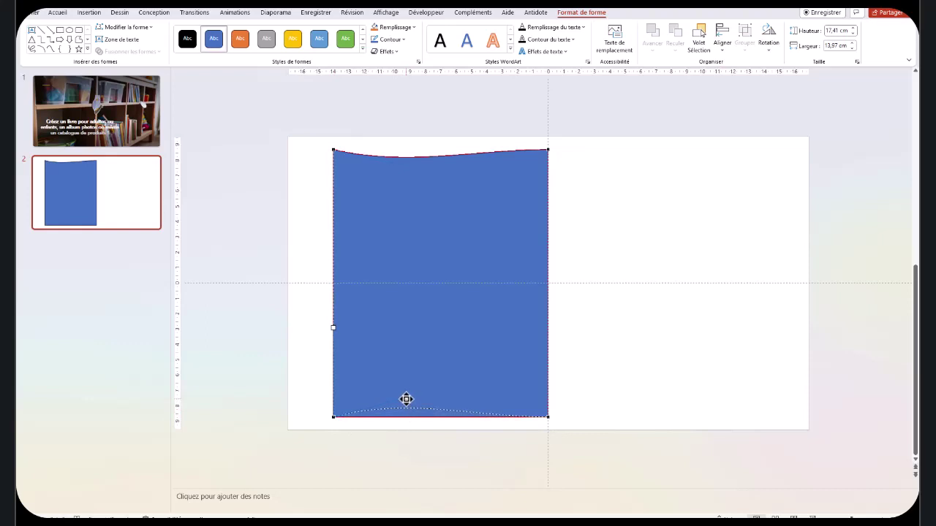
drag(406, 399, 406, 400)
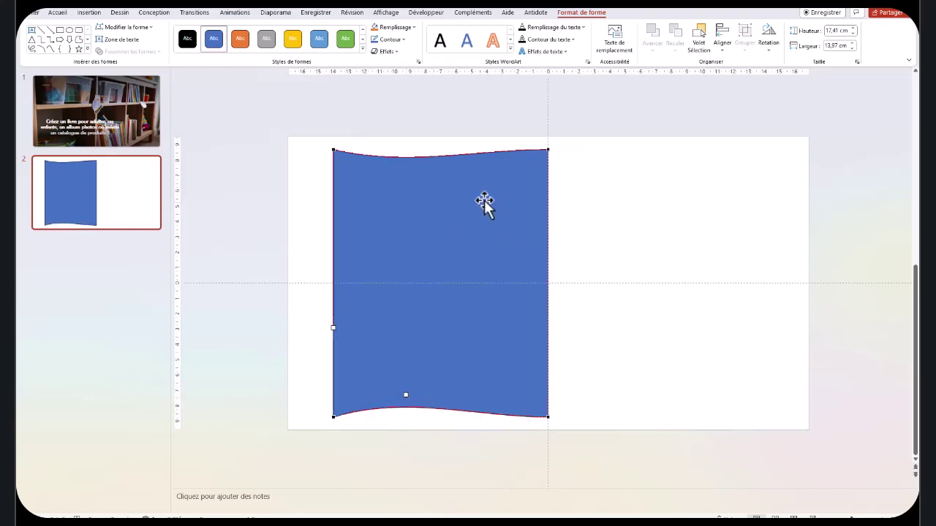
click(299, 153)
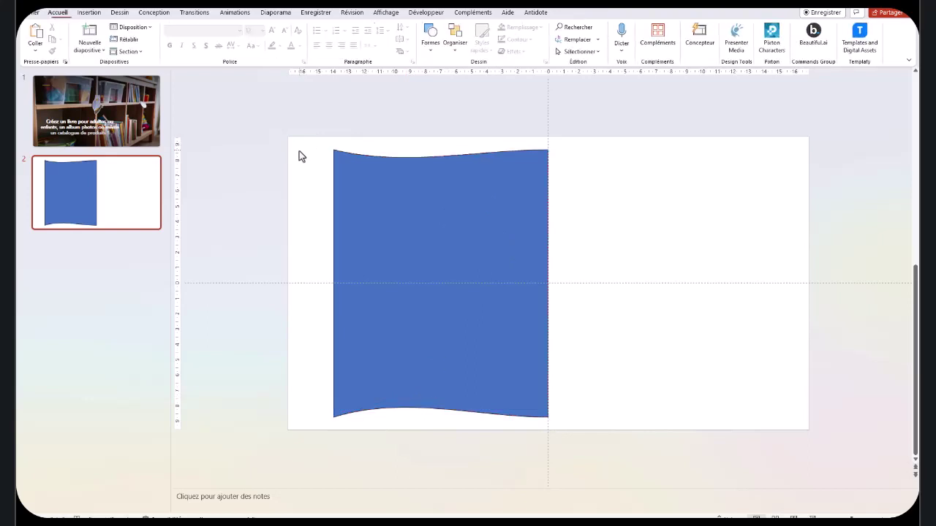
Refine the top and bottom curves so the shape looks like a turning page.
click(411, 167)
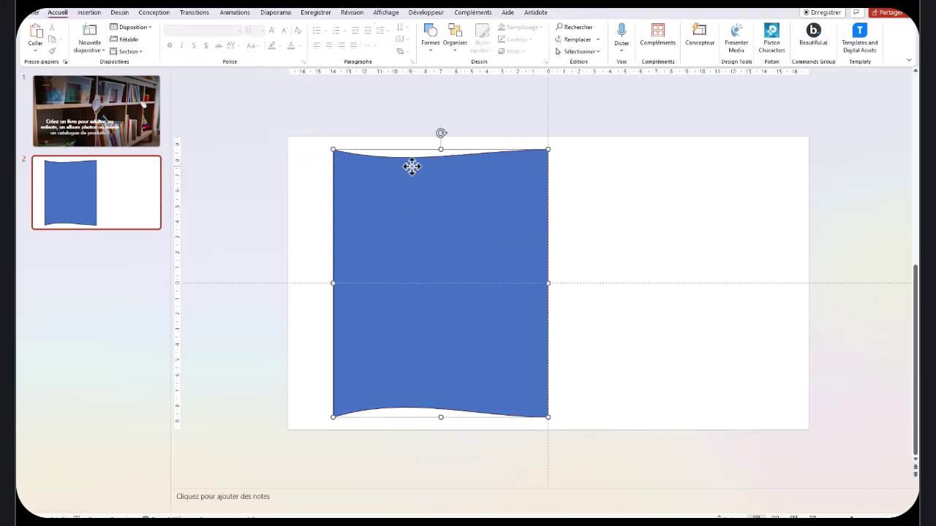
click(125, 27)
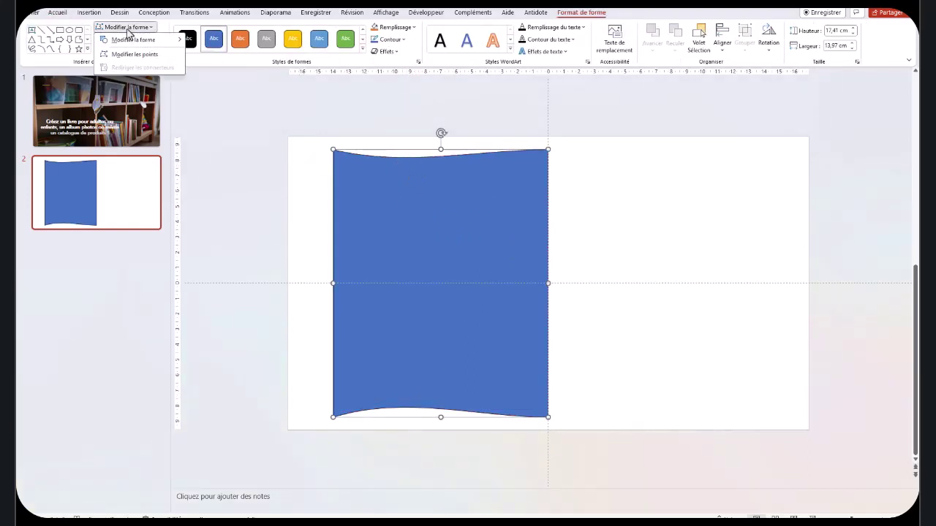
click(132, 55)
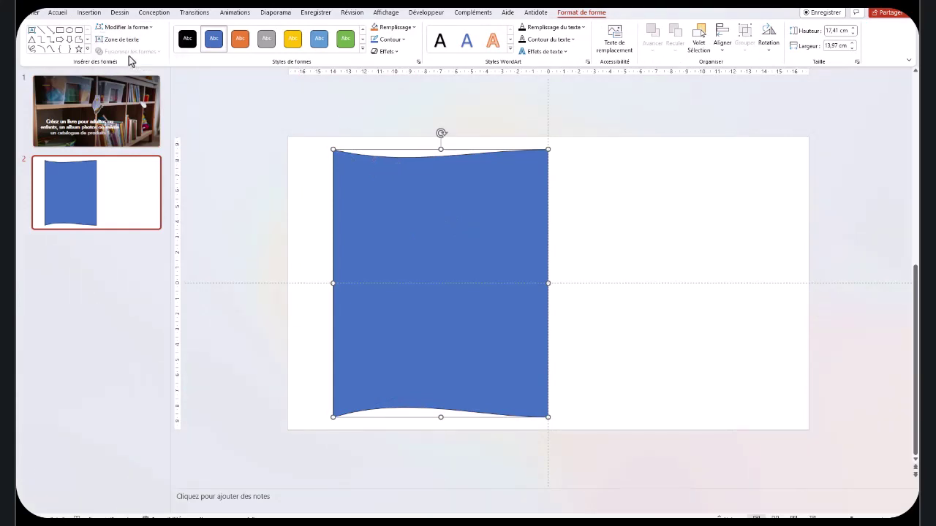
click(391, 174)
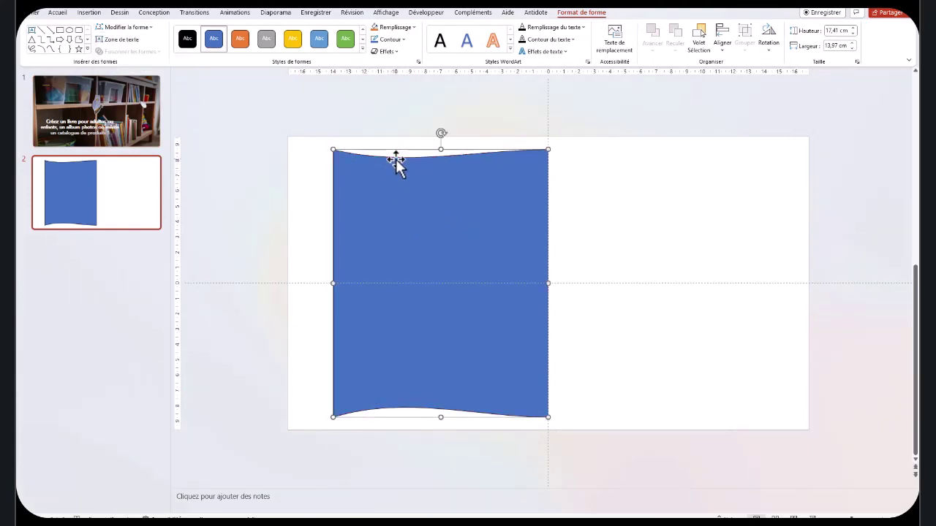
click(134, 29)
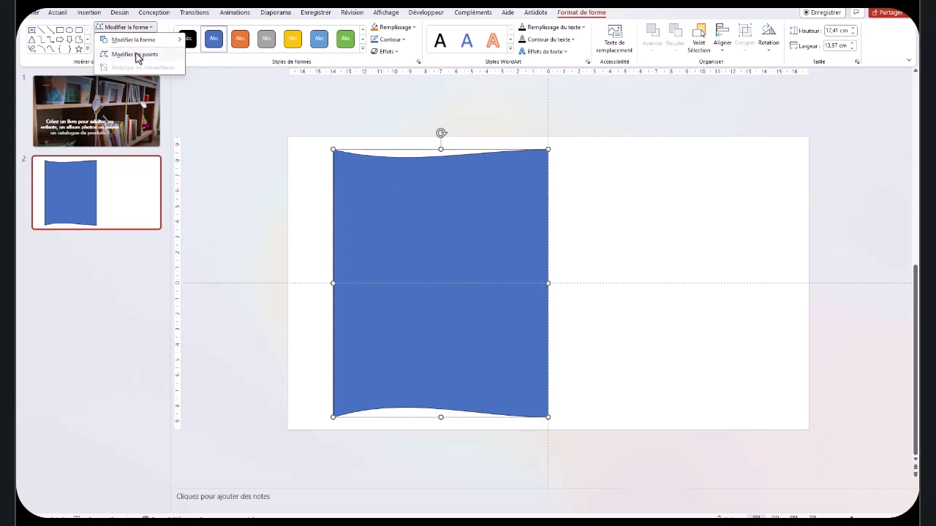
click(136, 55)
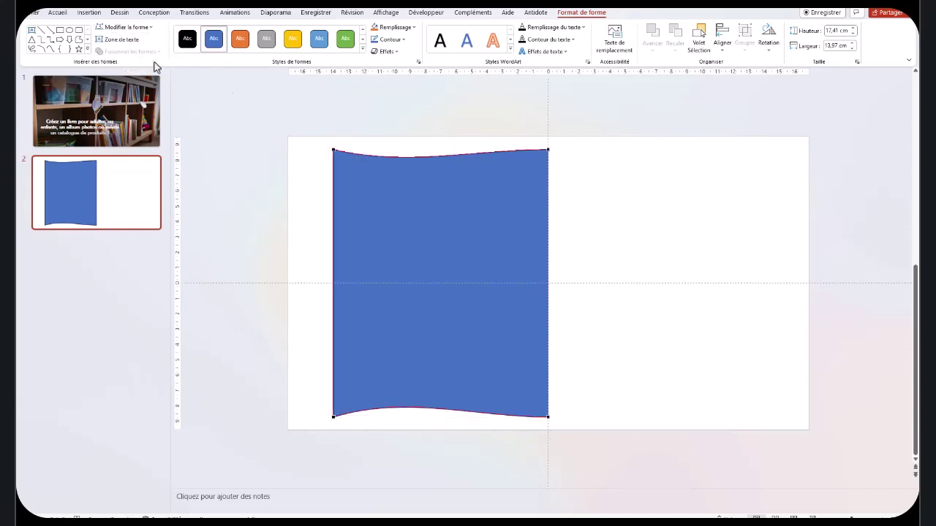
click(334, 151)
drag(406, 168, 406, 161)
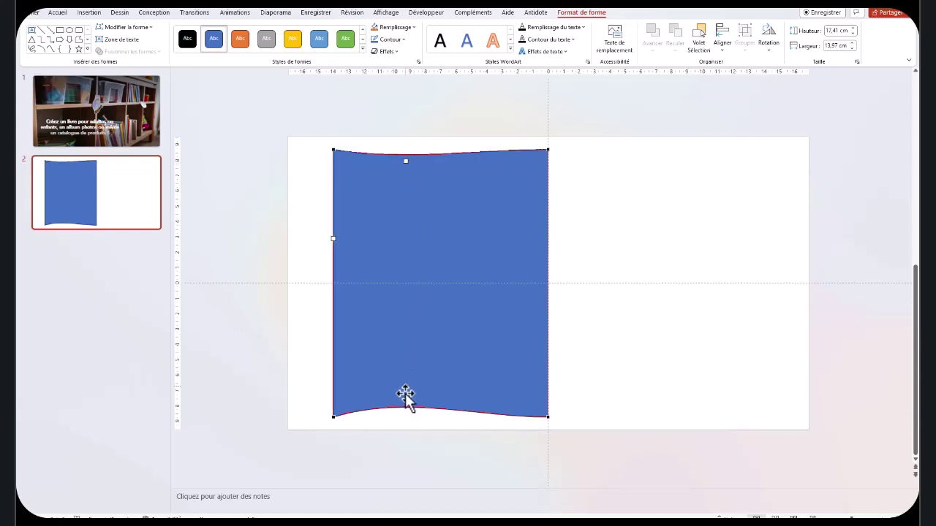
click(333, 416)
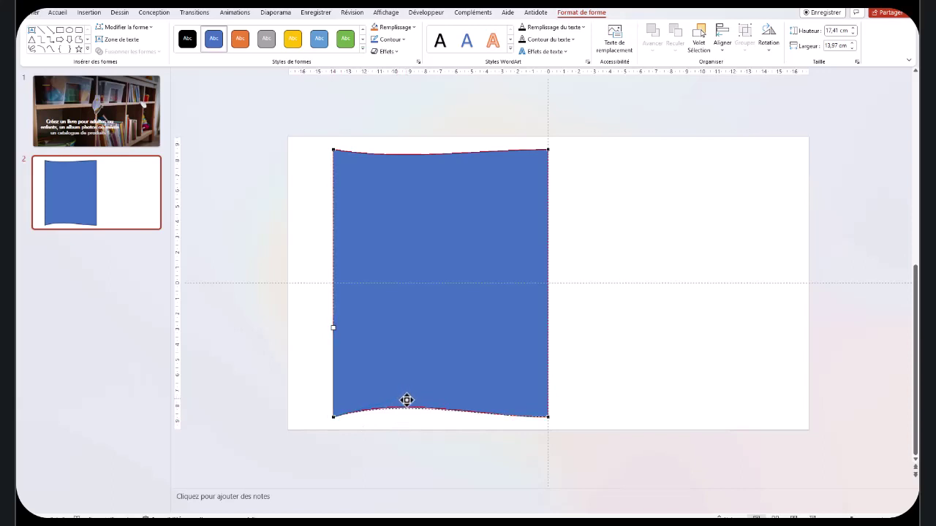
drag(405, 398, 406, 402)
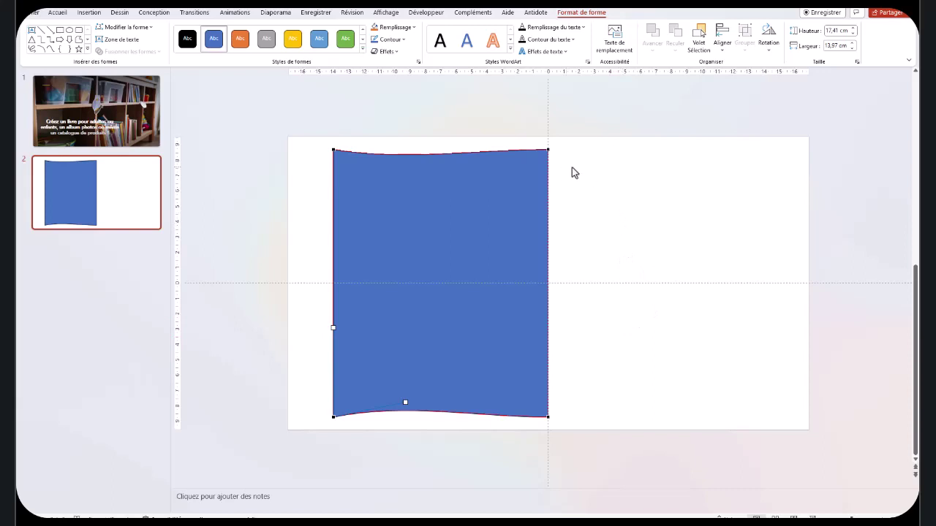
click(616, 229)
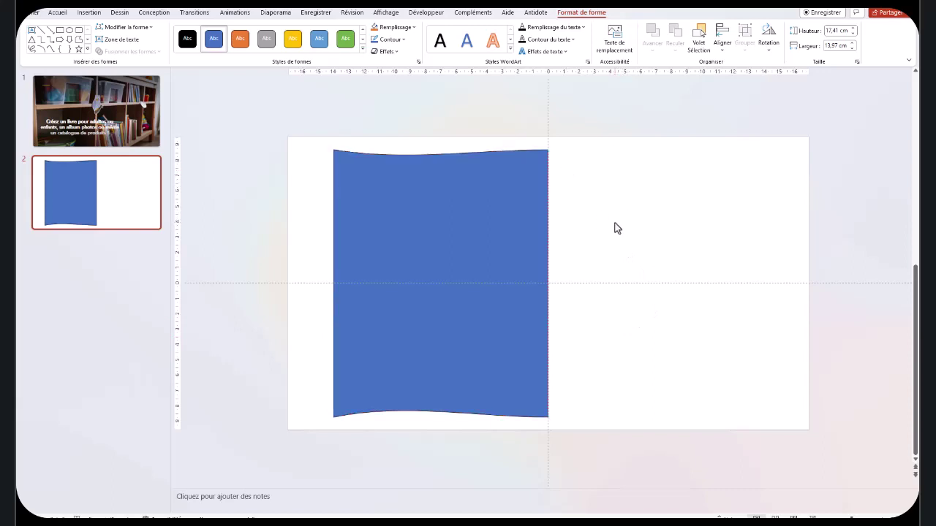
Drag a copy of the wavy page onto the slide's right half.
click(420, 233)
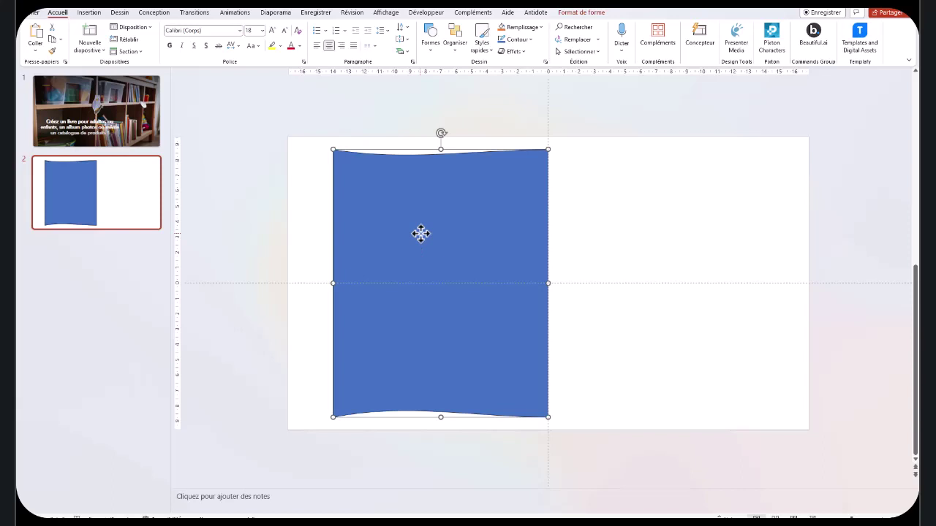
drag(420, 233, 646, 233)
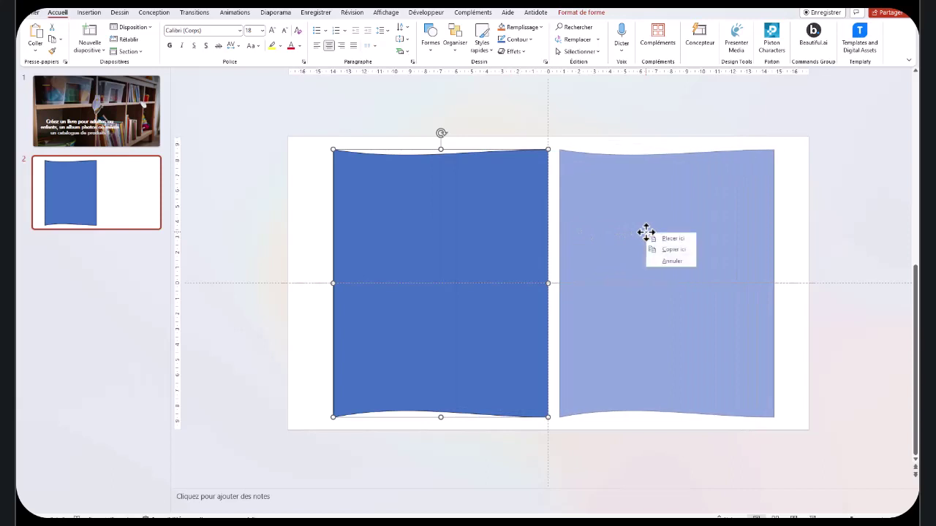
click(669, 249)
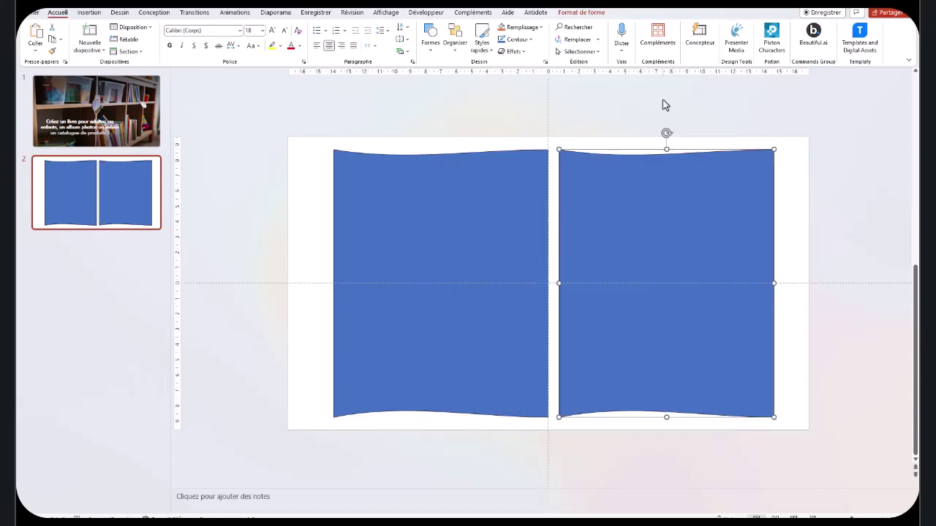
Flip the copy horizontally, set it flush against the left page, and select both pages.
click(581, 13)
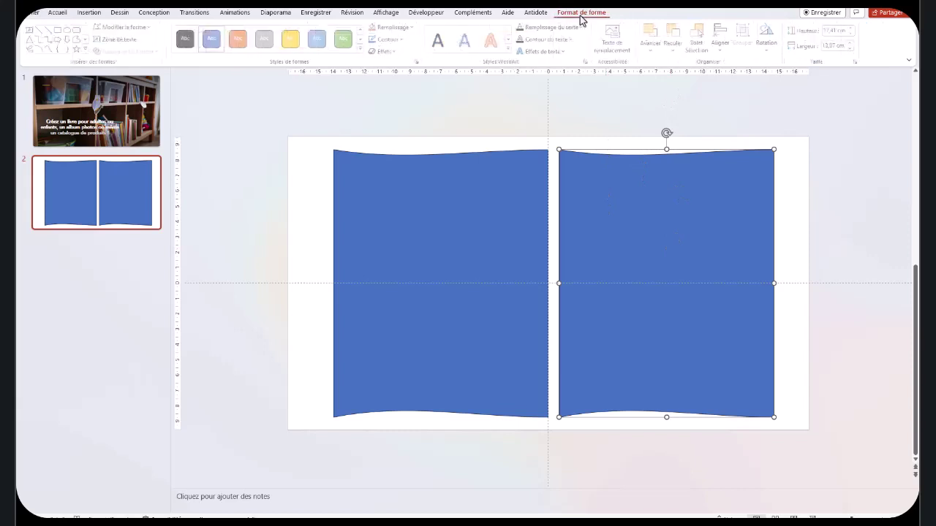
click(768, 43)
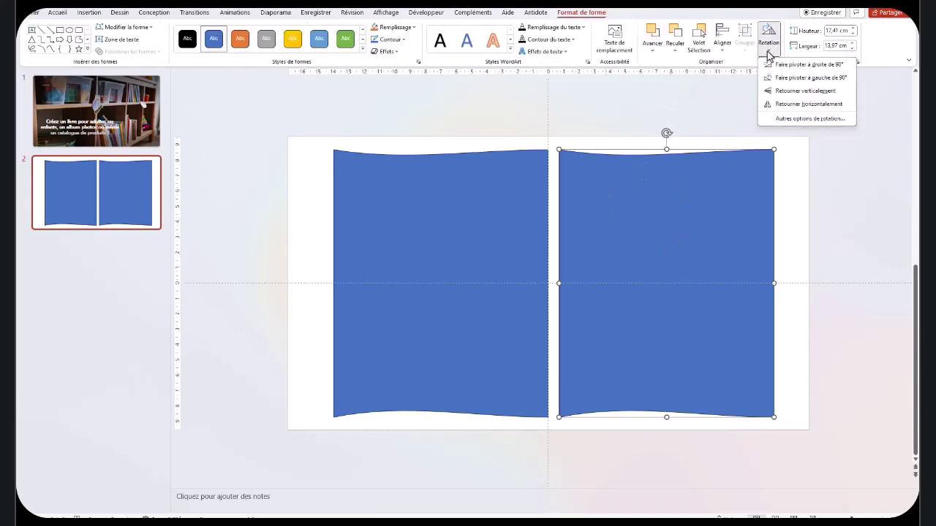
click(814, 106)
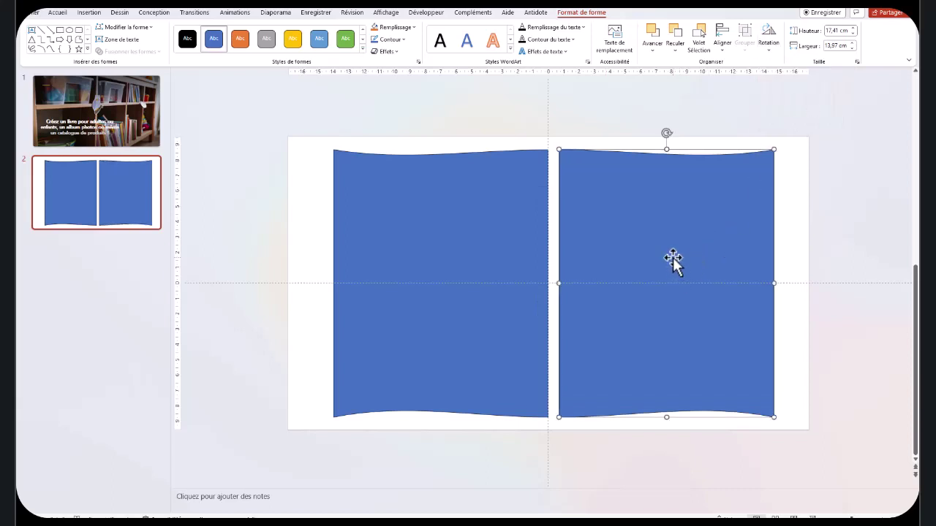
drag(673, 257, 662, 257)
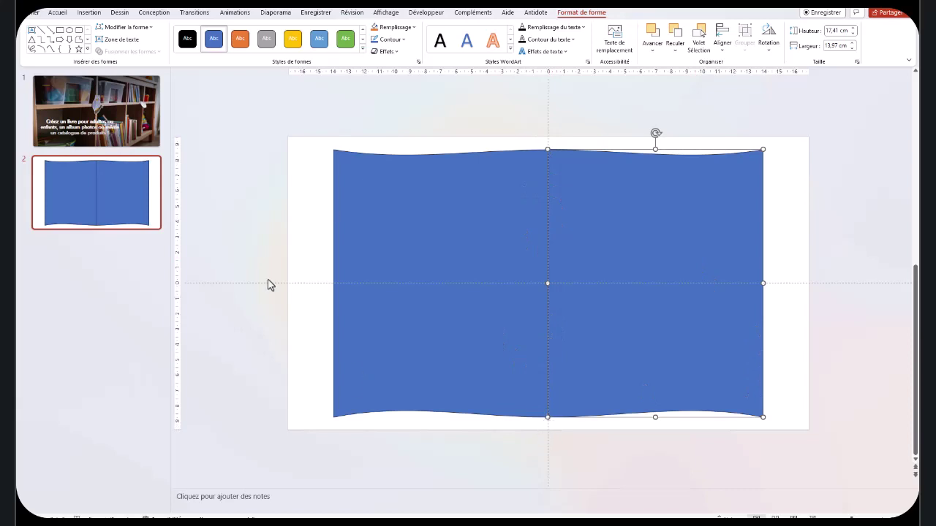
shift+click(438, 160)
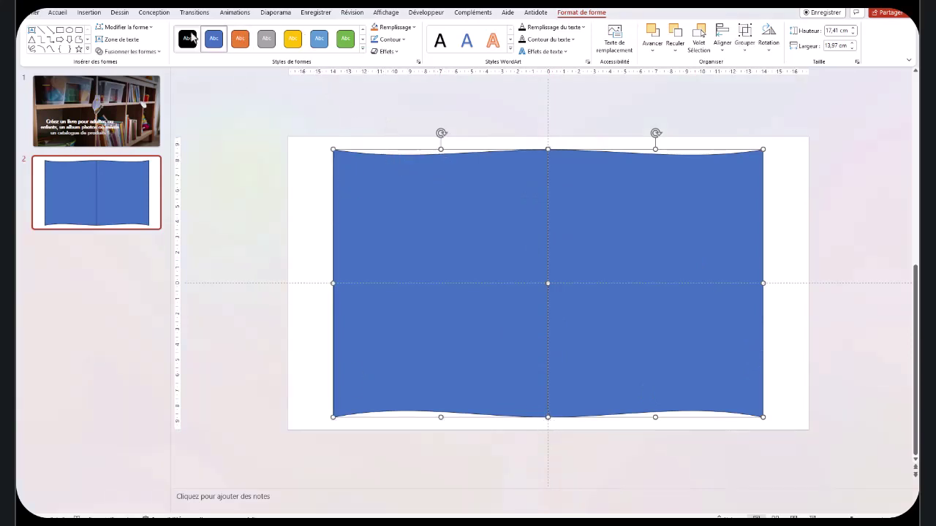
Change both pages' fill from blue to a pale off-white in Format de la forme.
click(587, 62)
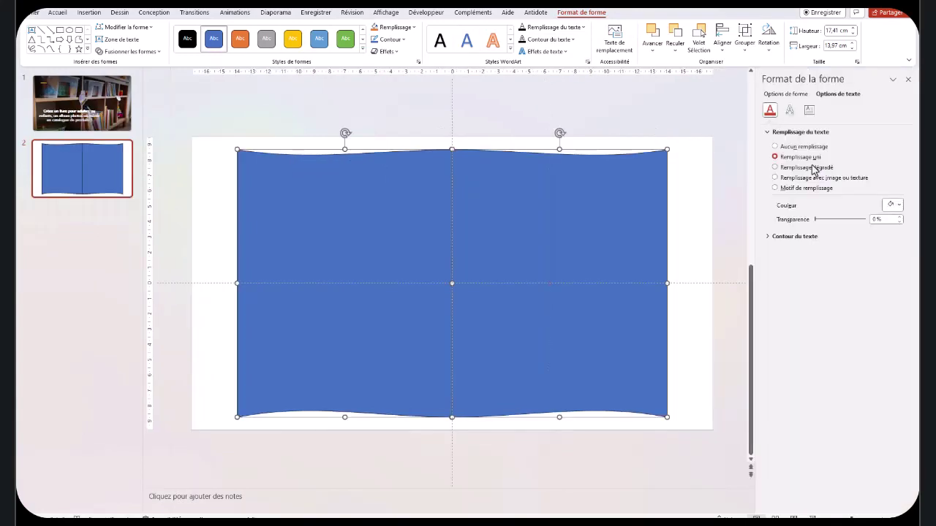
click(778, 95)
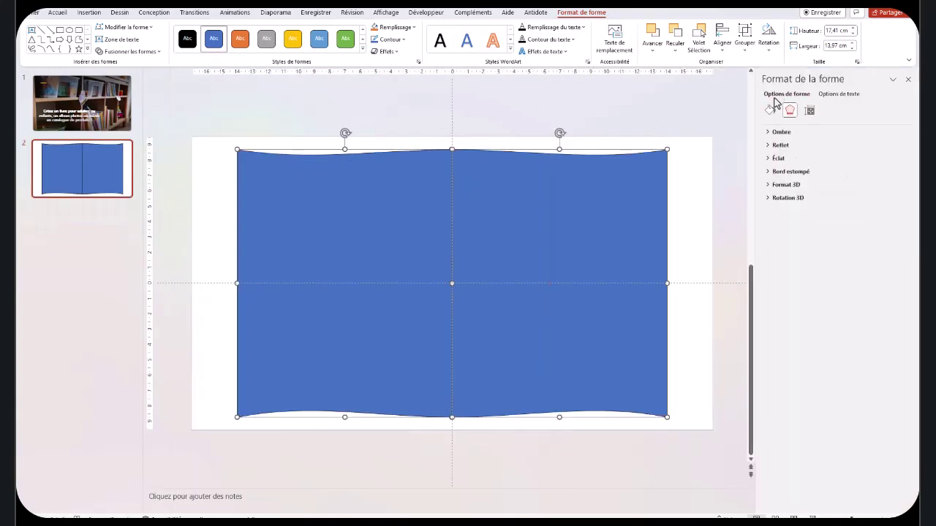
click(770, 110)
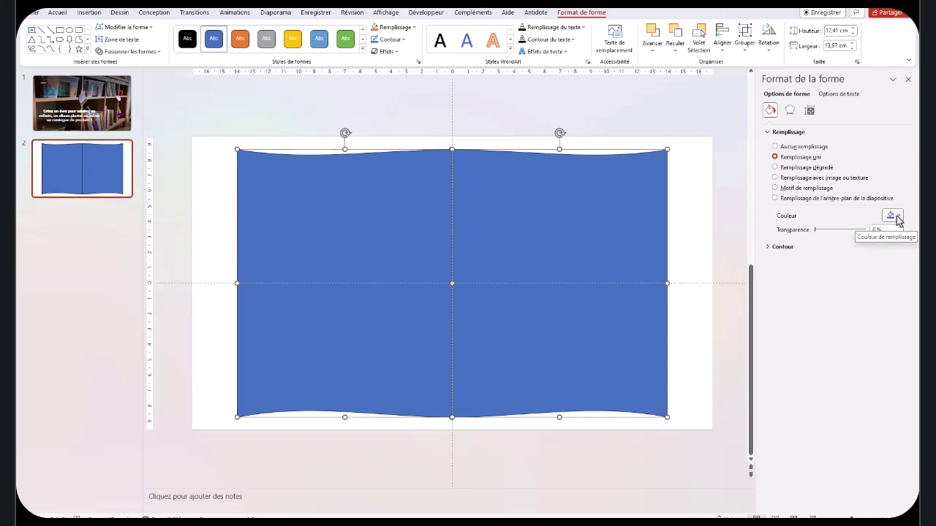
click(896, 217)
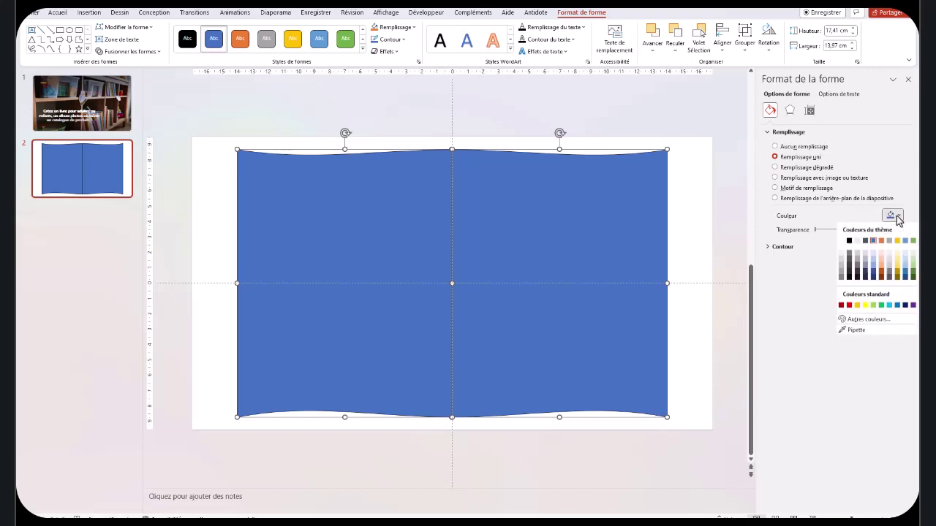
click(857, 241)
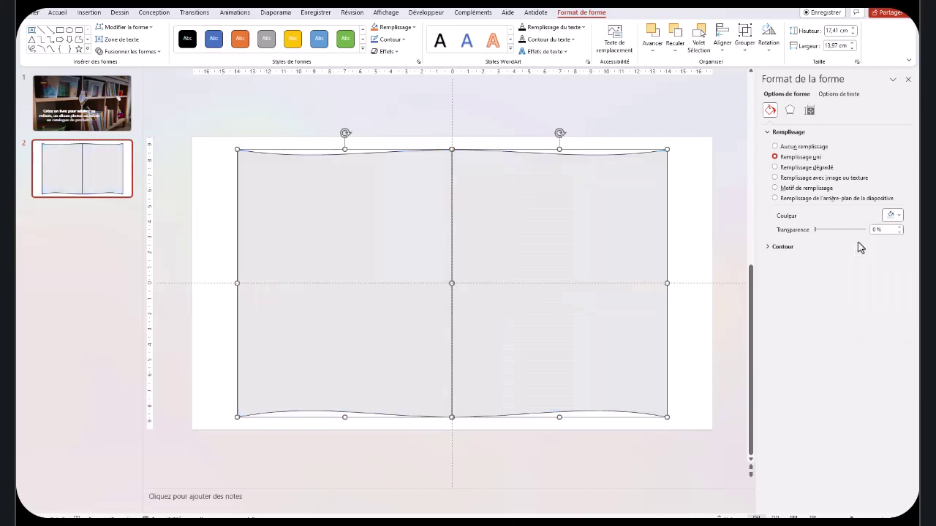
click(898, 216)
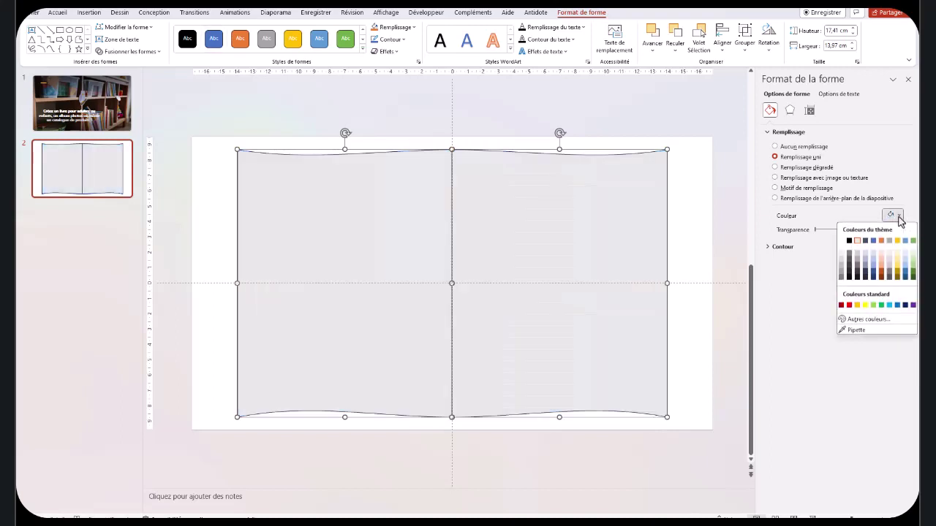
click(842, 252)
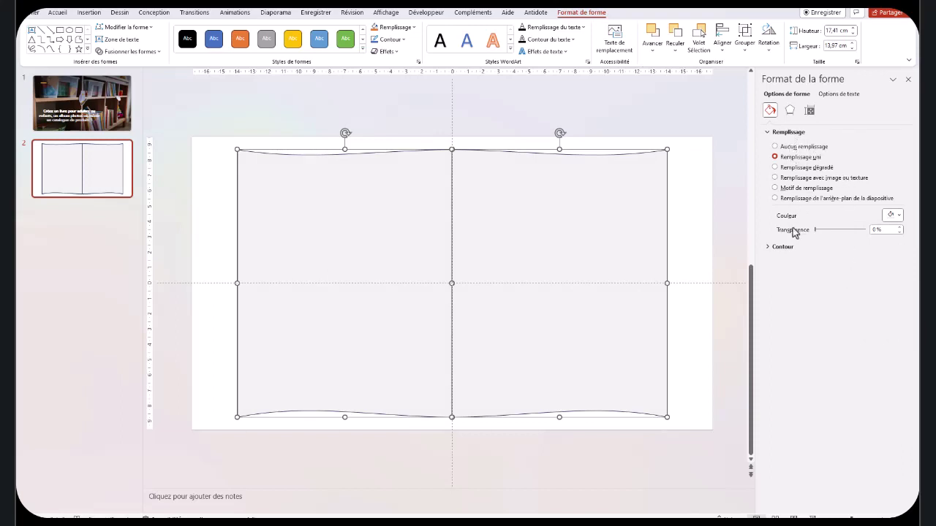
click(769, 248)
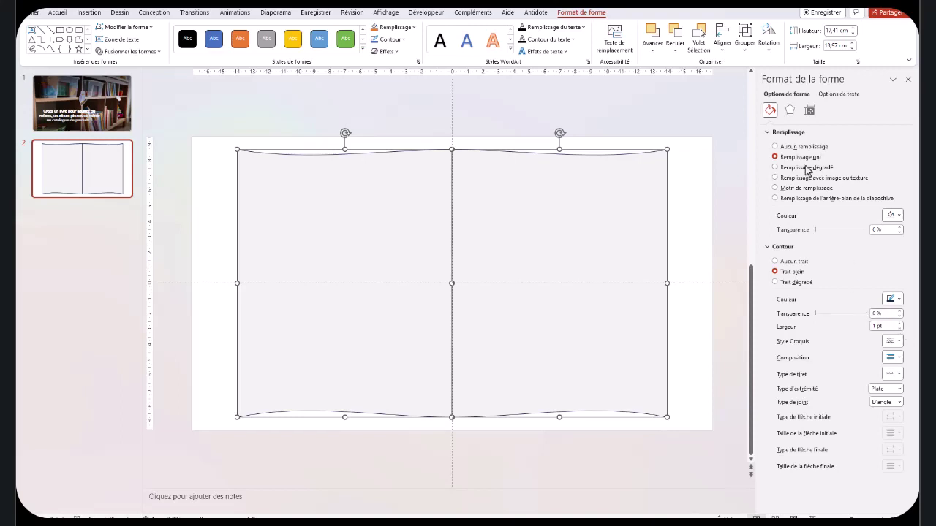
click(790, 110)
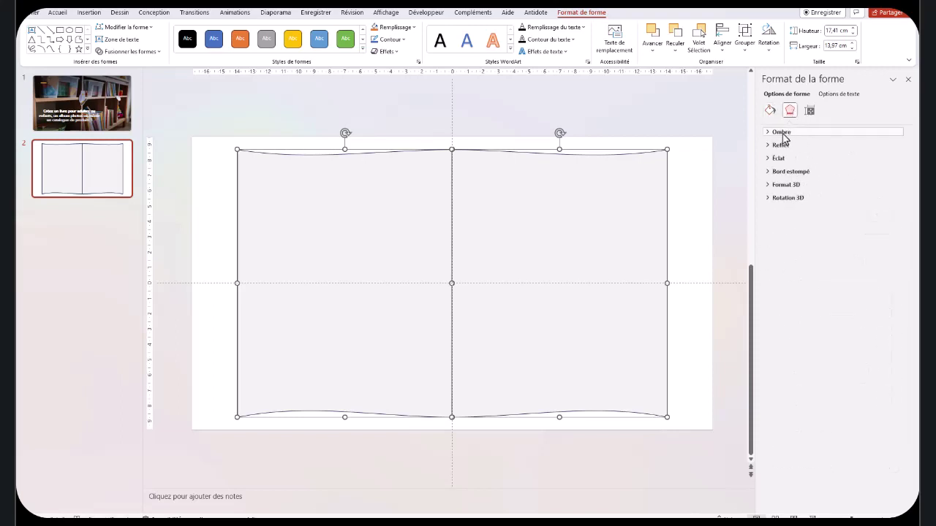
Give the left page an outer shadow preset at 101 % size.
key(Tab)
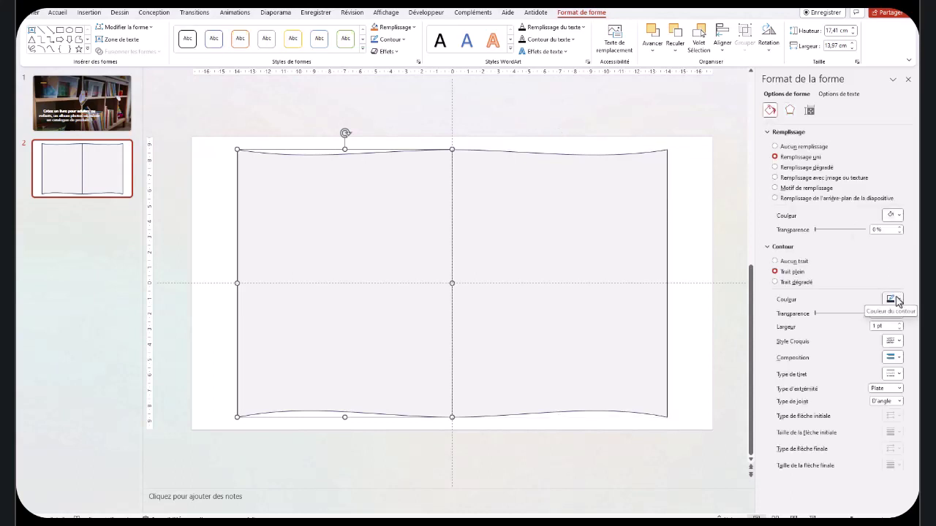
click(789, 110)
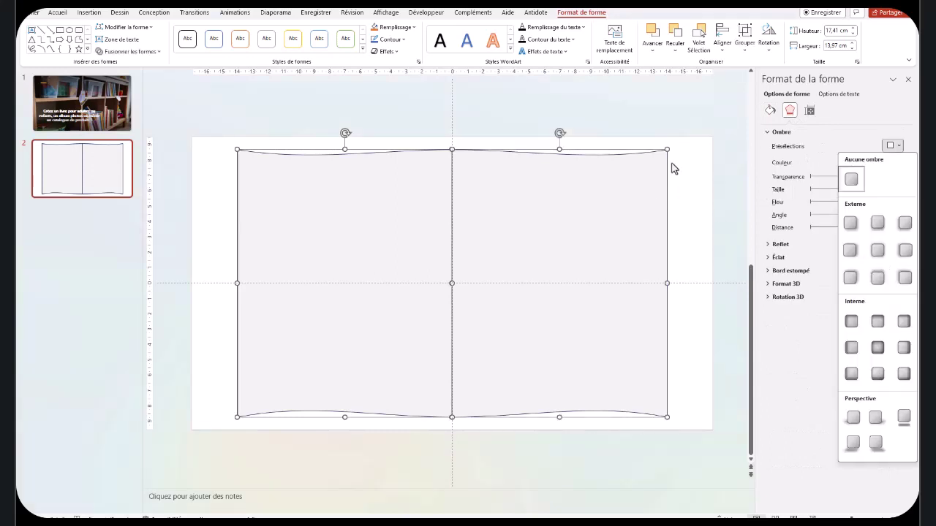
key(Escape)
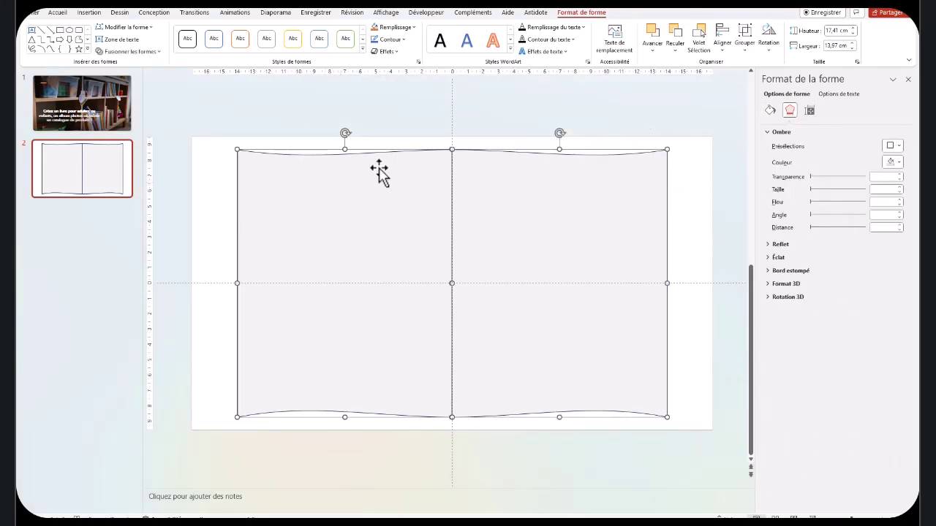
click(400, 128)
click(360, 170)
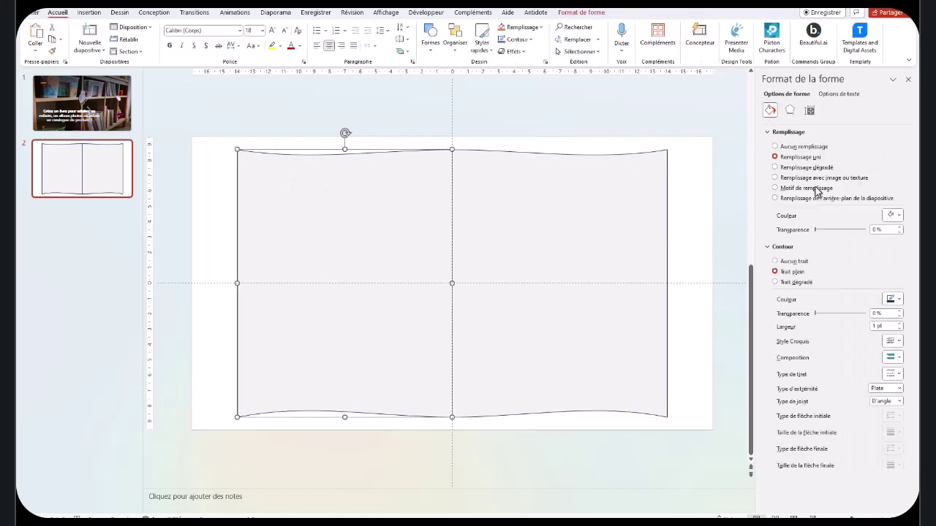
click(789, 110)
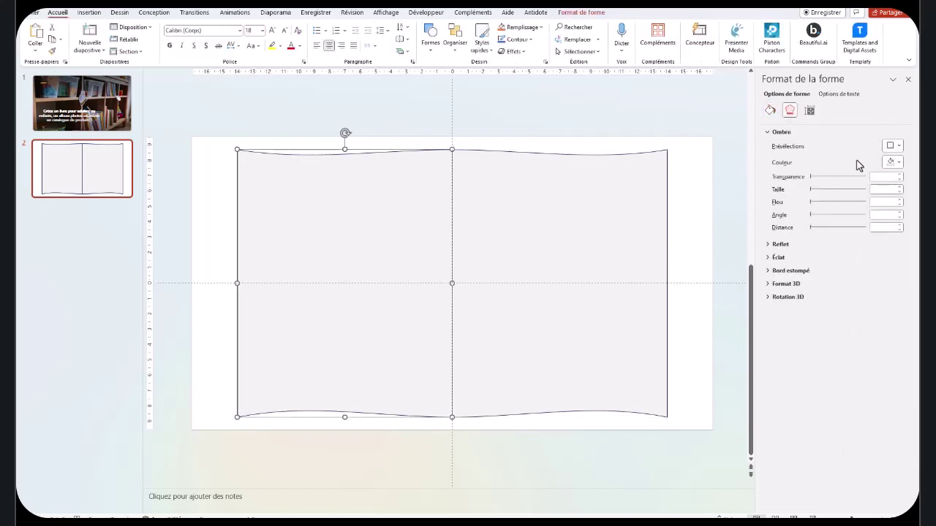
click(899, 146)
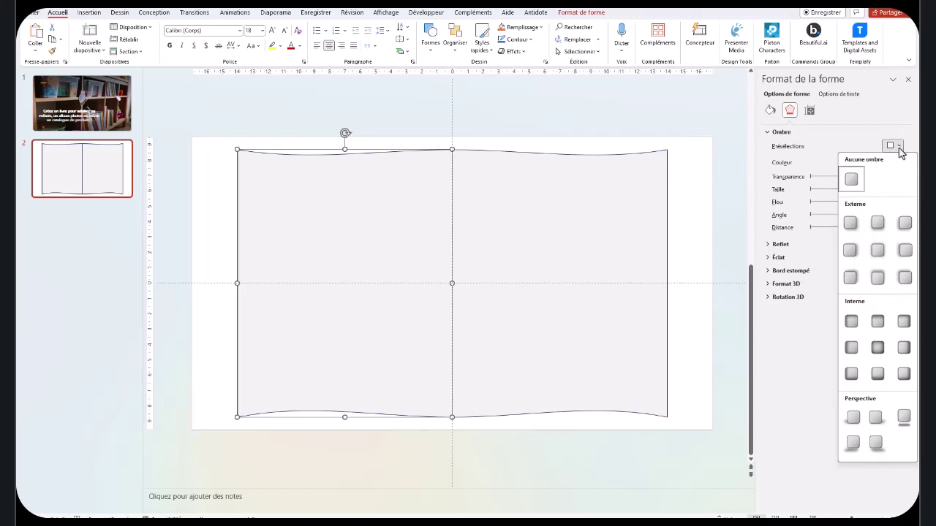
click(905, 252)
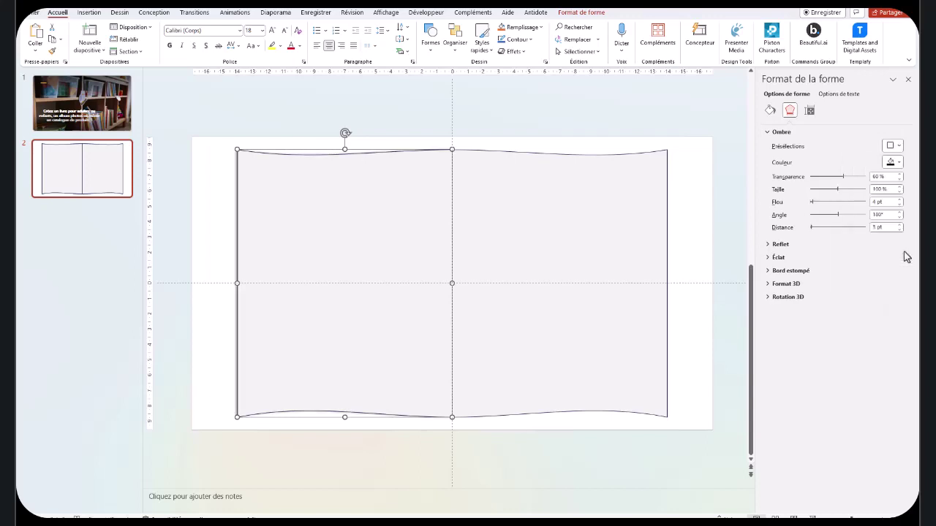
click(900, 187)
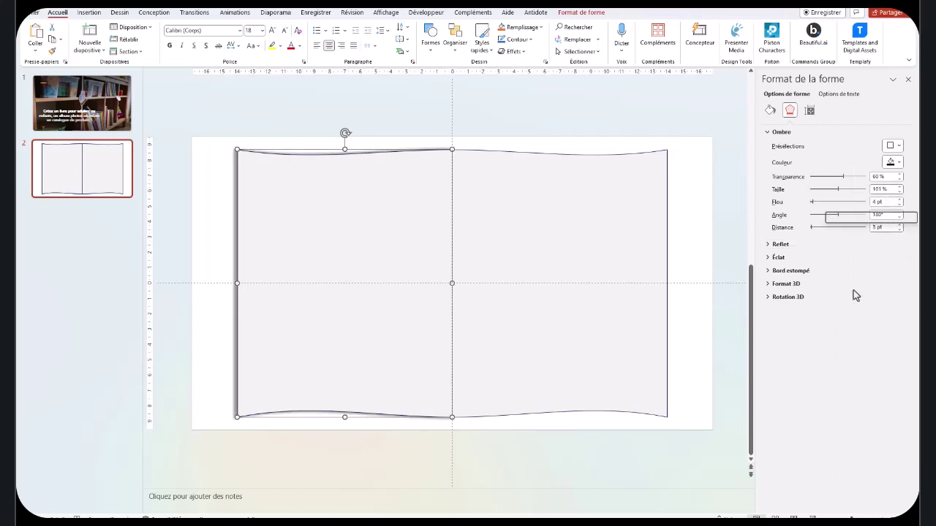
Give the right page a matching 101 % outer shadow, then open the background formatting options.
click(577, 250)
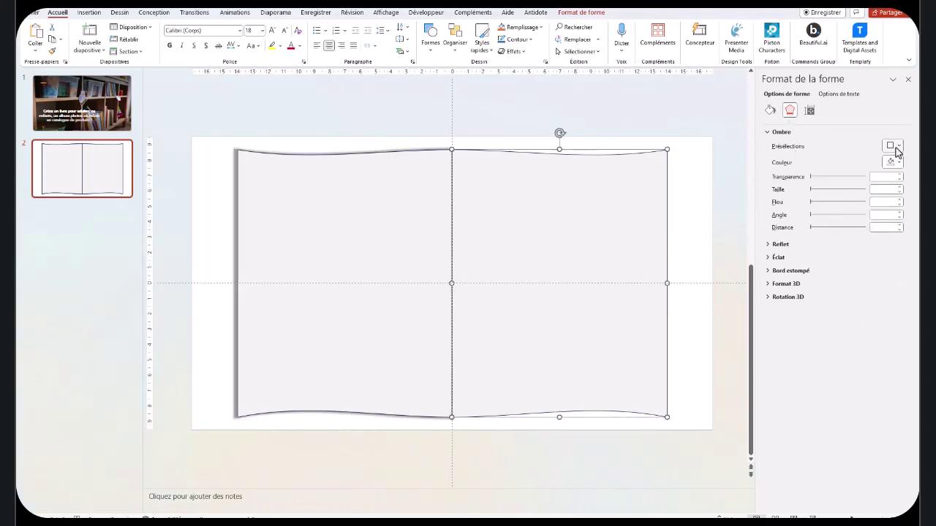
click(899, 148)
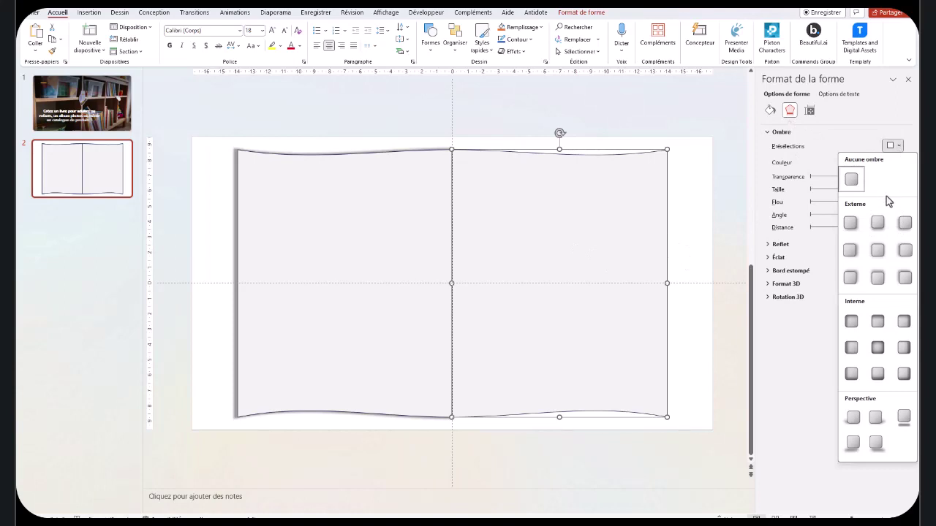
click(848, 252)
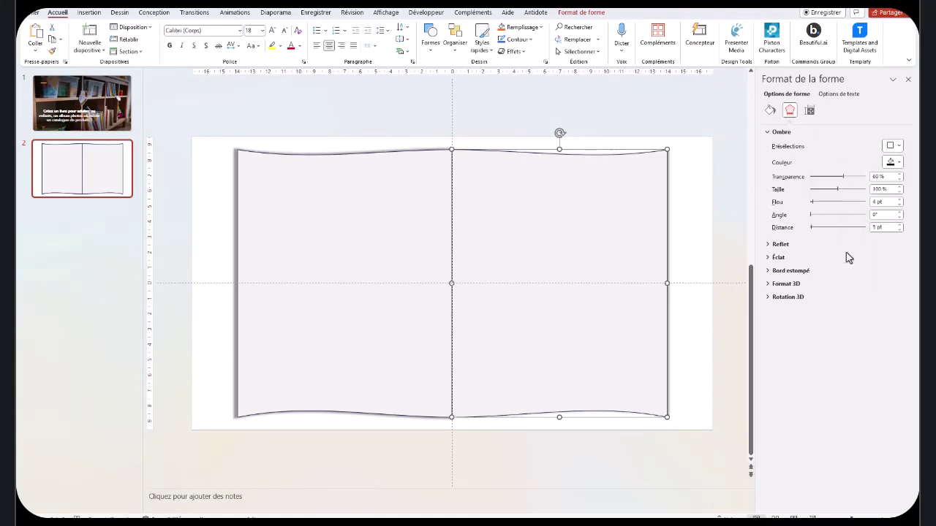
click(900, 187)
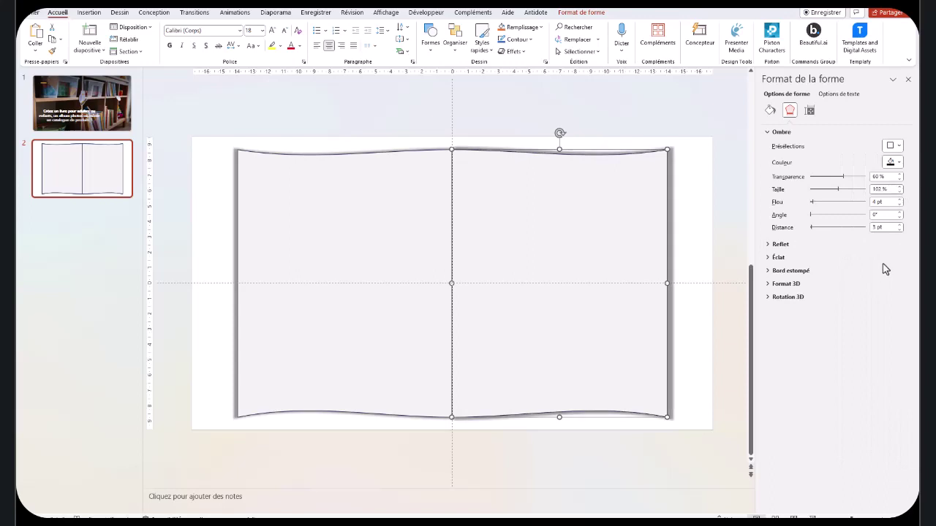
click(900, 191)
click(899, 192)
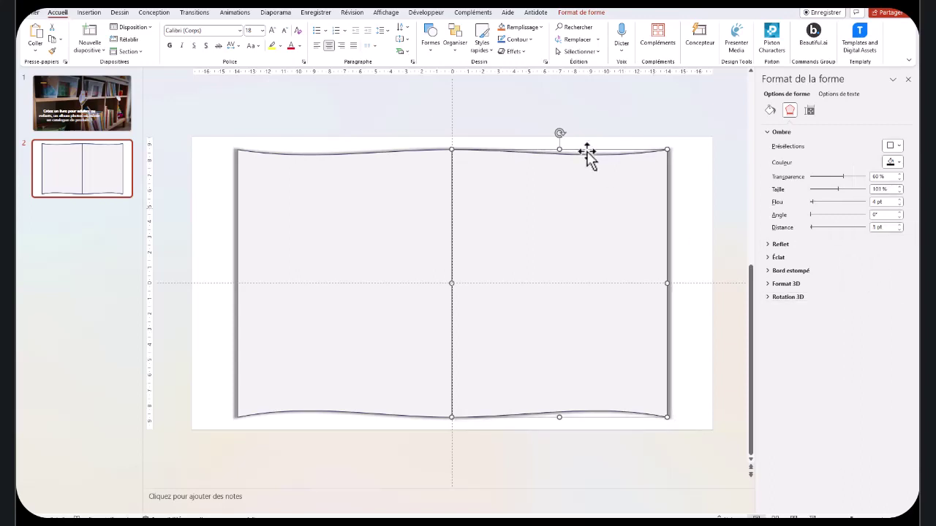
click(520, 113)
click(645, 137)
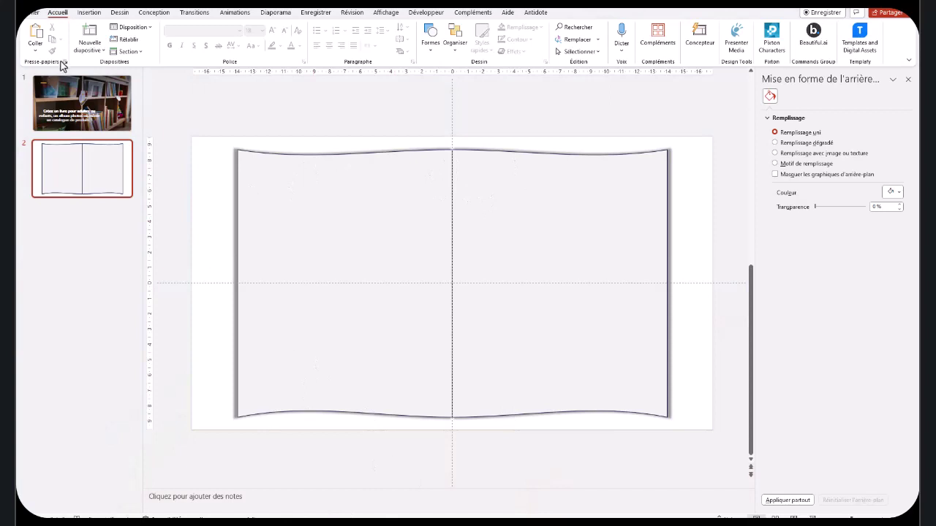
Draw a narrow rectangle down the book's centre fold.
click(89, 13)
click(210, 45)
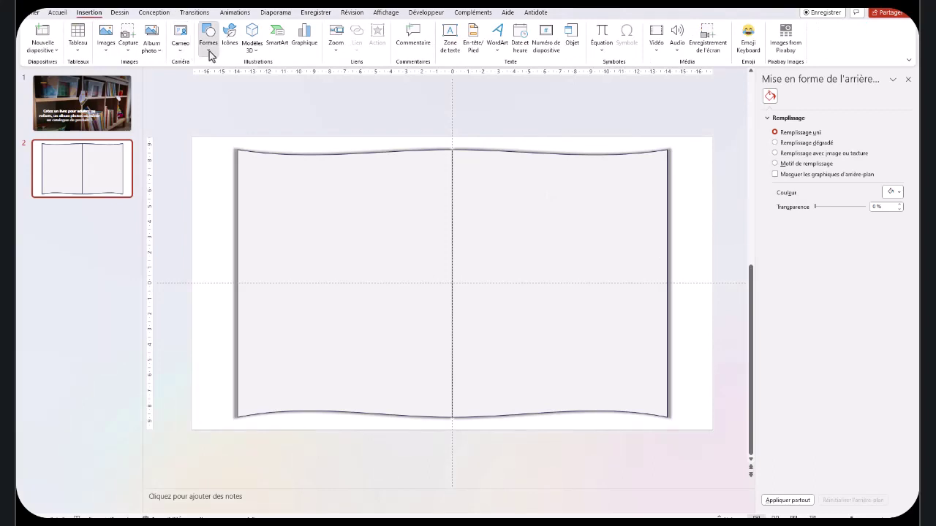
click(231, 79)
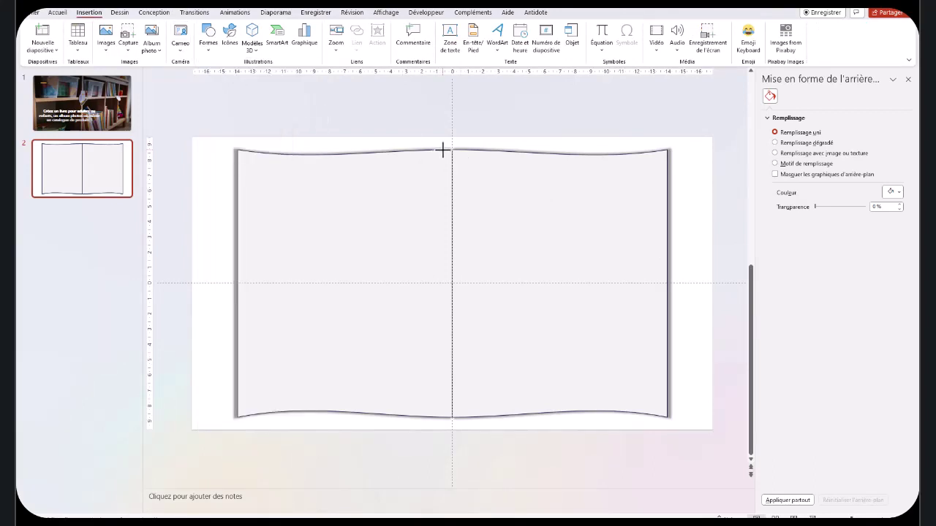
drag(442, 150, 458, 379)
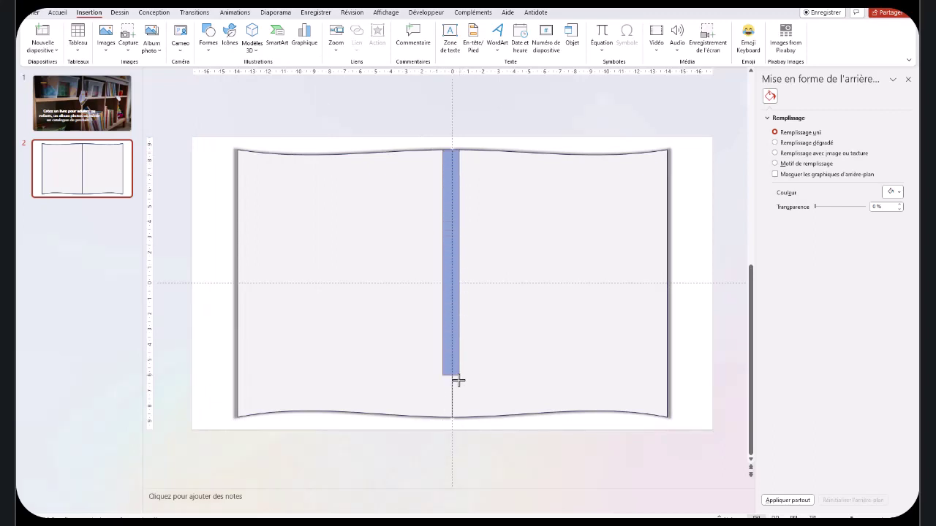
drag(458, 380, 459, 417)
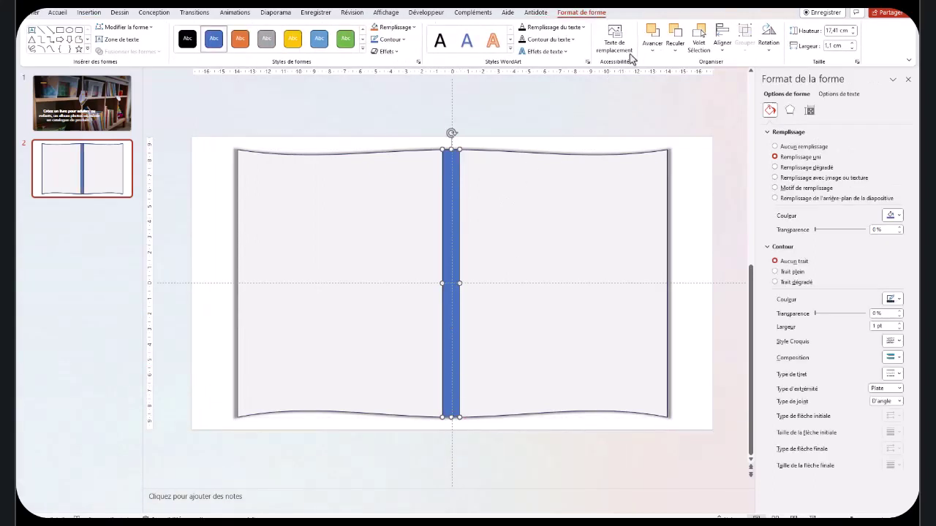
Centre the strip horizontally on the slide and remove its outline.
click(722, 50)
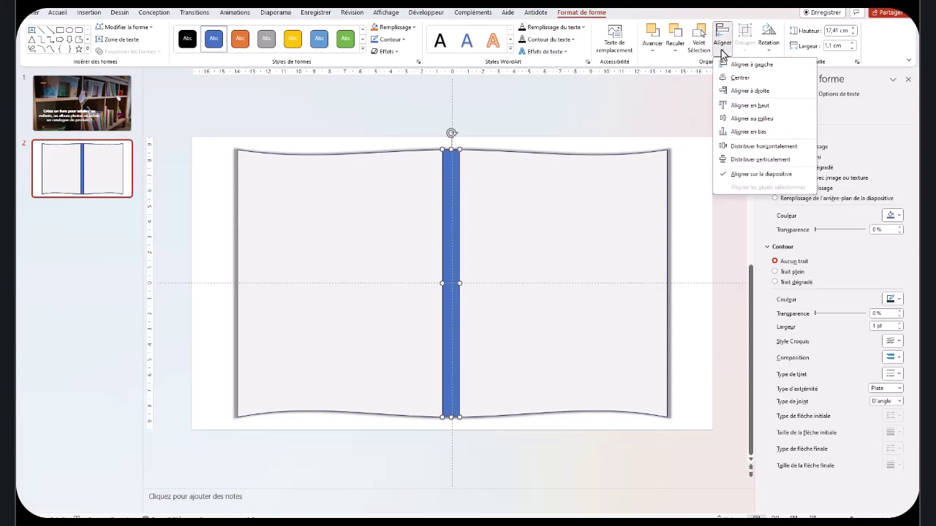
click(744, 78)
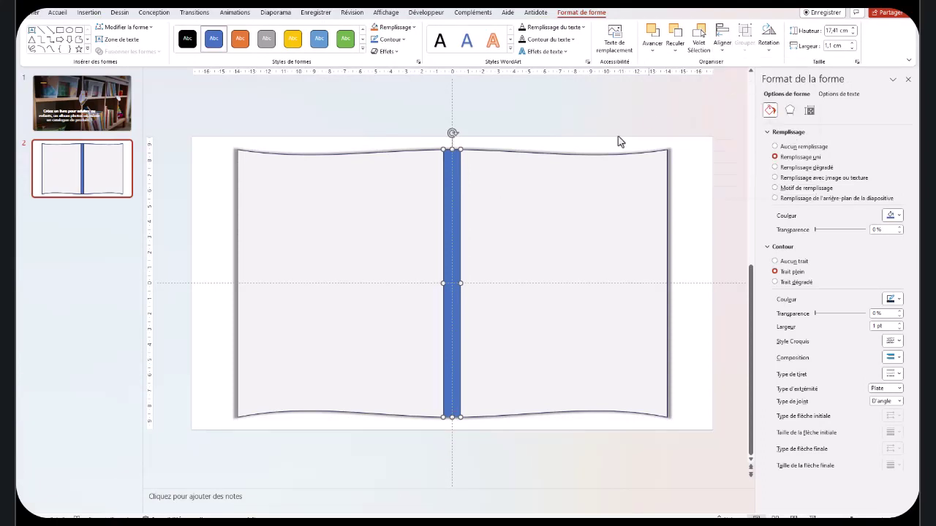
click(404, 40)
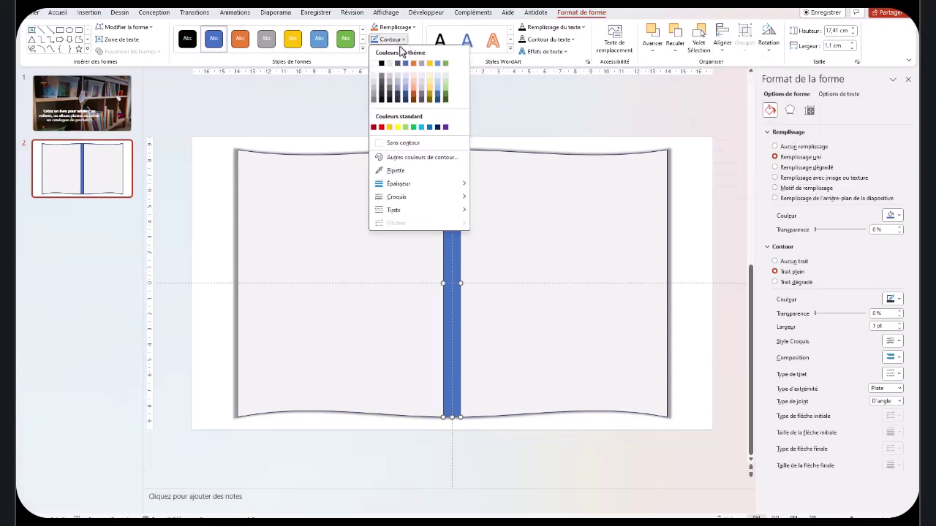
click(402, 142)
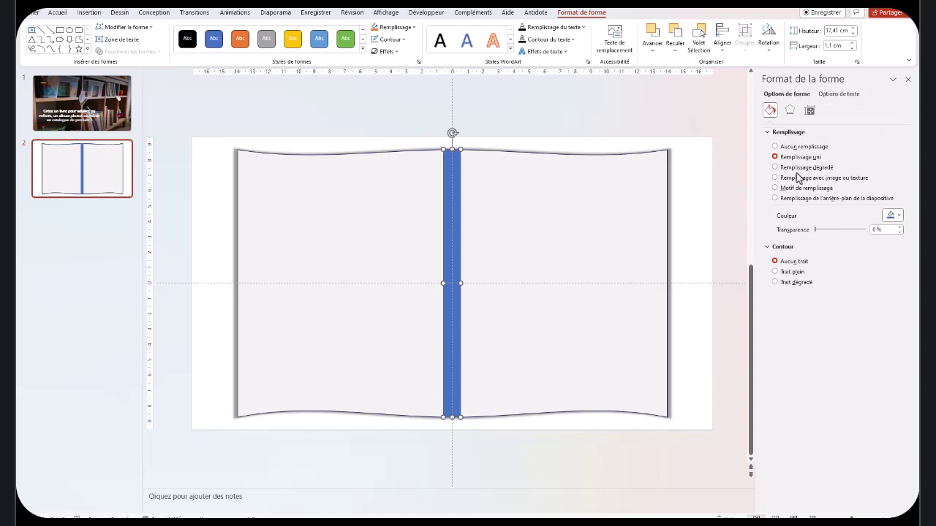
Fill the spine strip with a horizontal 0° linear grey gradient.
click(774, 167)
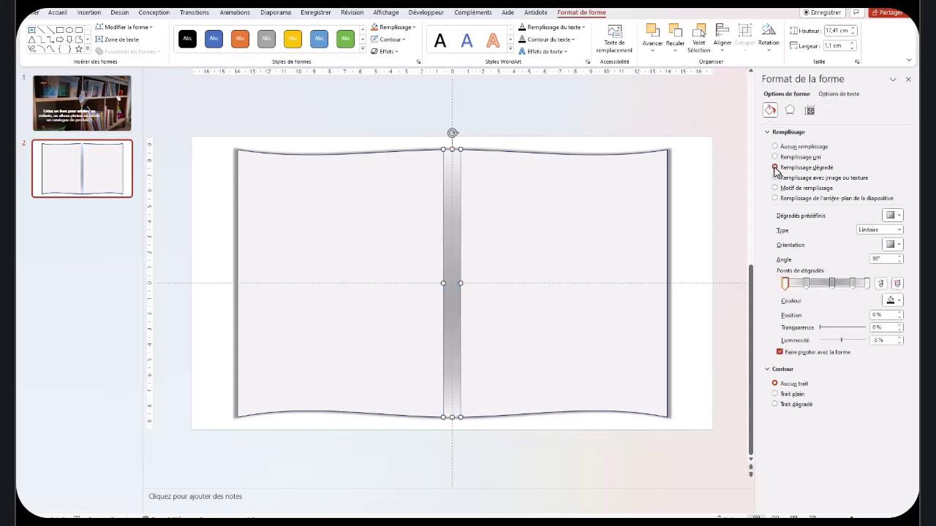
click(899, 216)
click(899, 216)
click(899, 245)
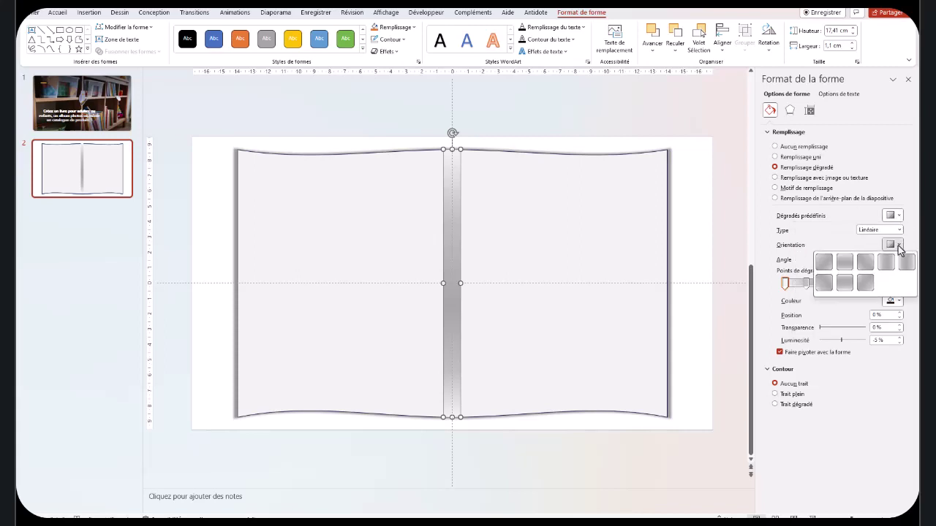
click(886, 265)
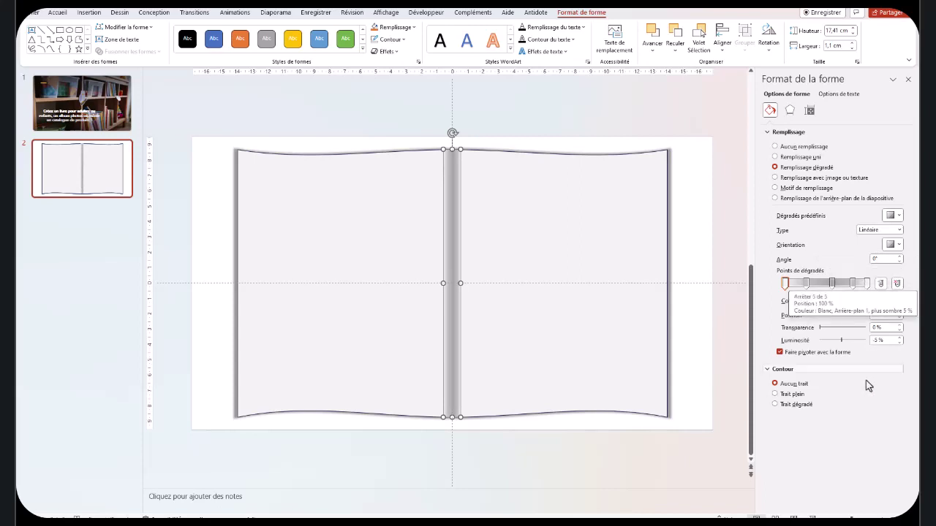
click(784, 283)
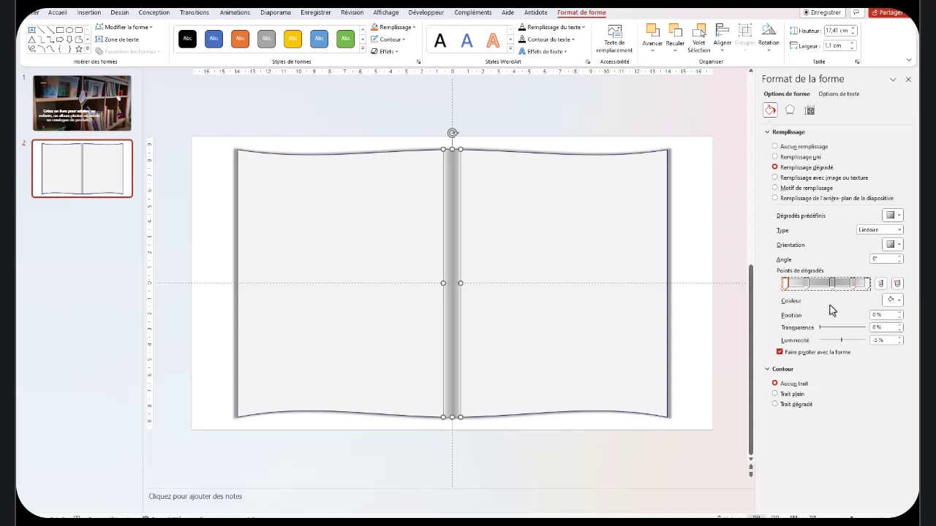
key(Escape)
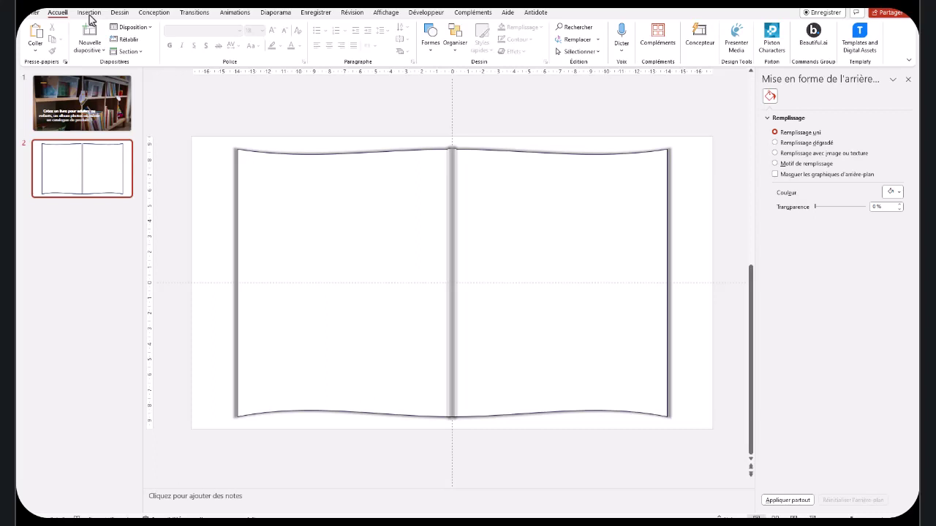
Copy the pink heel image from slide 3 and paste it onto slide 2.
click(89, 14)
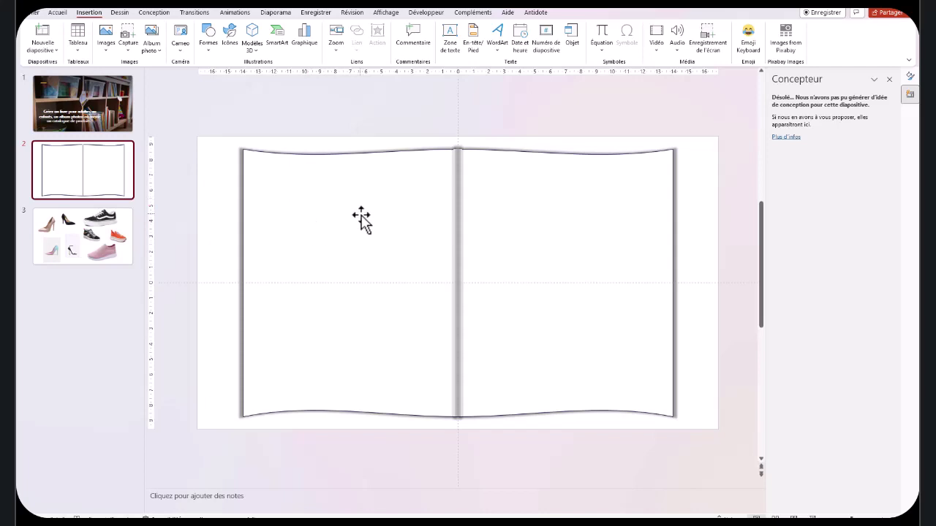
click(128, 238)
right_click(277, 233)
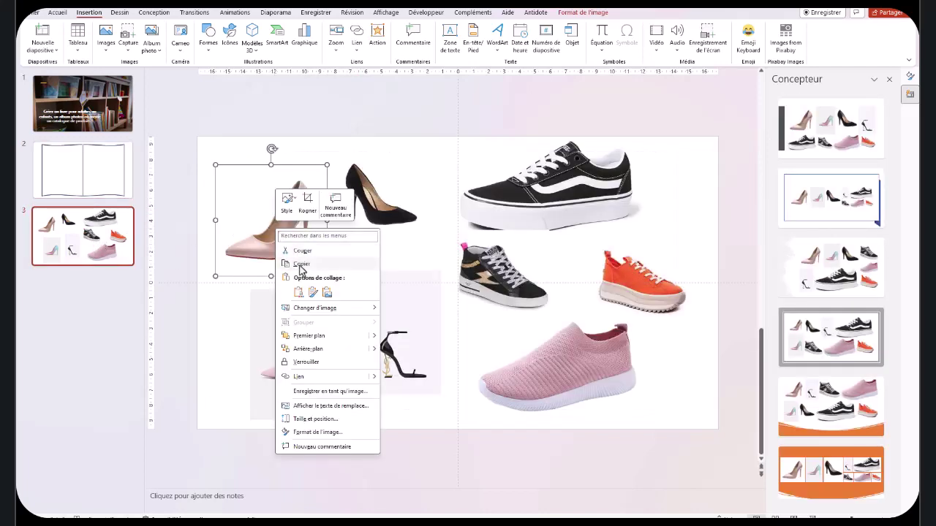
click(301, 264)
key(Page_Up)
key(ctrl+v)
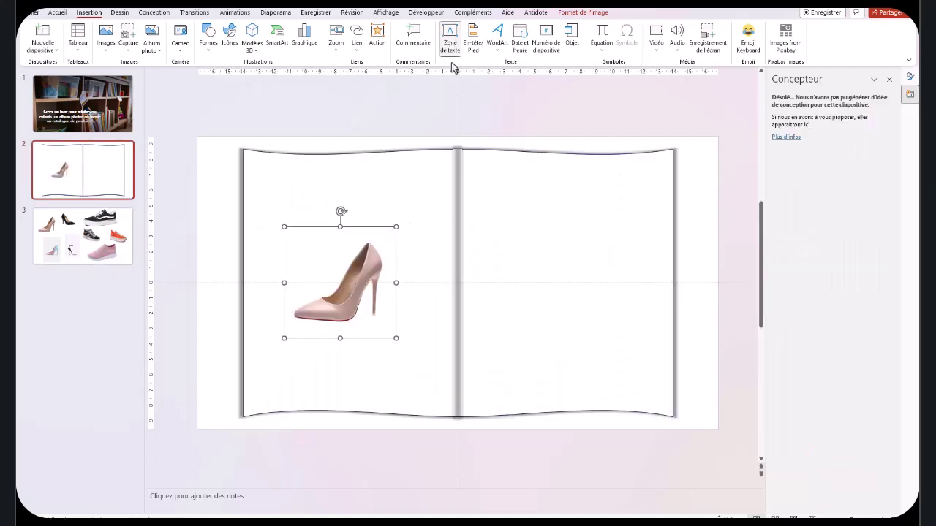
click(451, 36)
Add a bold Abadi heading 'Escarpins pour femme' at the top of the right page.
drag(506, 169, 641, 193)
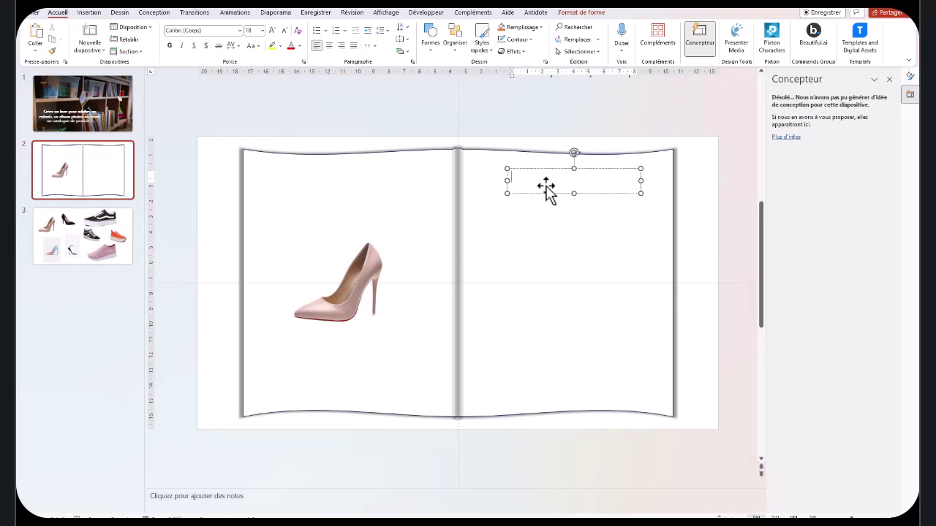
text(Escarpins pour femme)
key(ctrl+a)
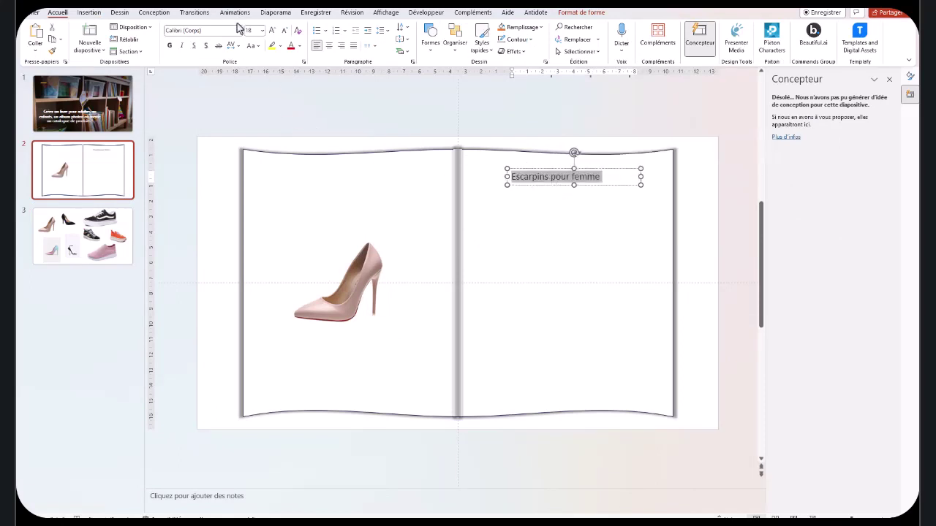
click(239, 31)
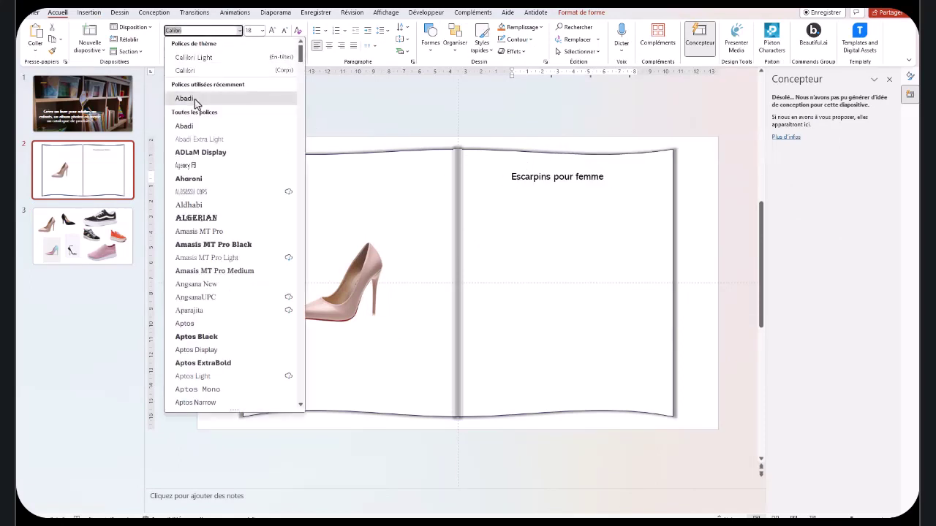
click(181, 96)
key(ctrl+b)
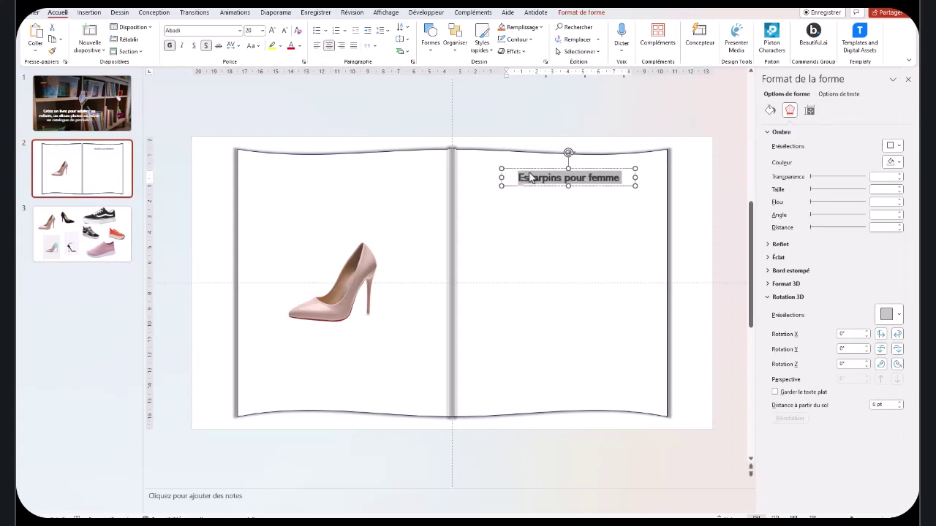
Move the pink heel lower on the left page.
drag(336, 247, 340, 285)
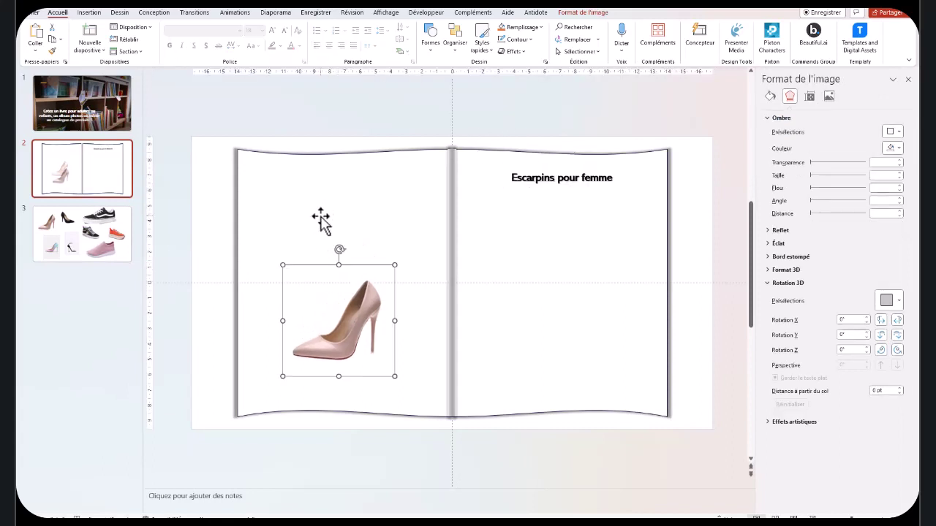
click(326, 208)
click(89, 13)
click(503, 225)
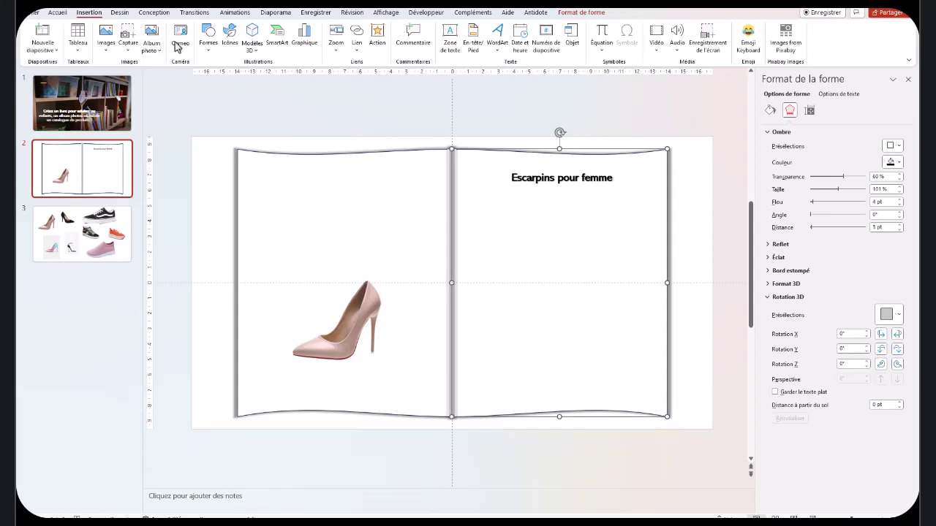
Add a description text box with placeholder text on the right page.
click(450, 35)
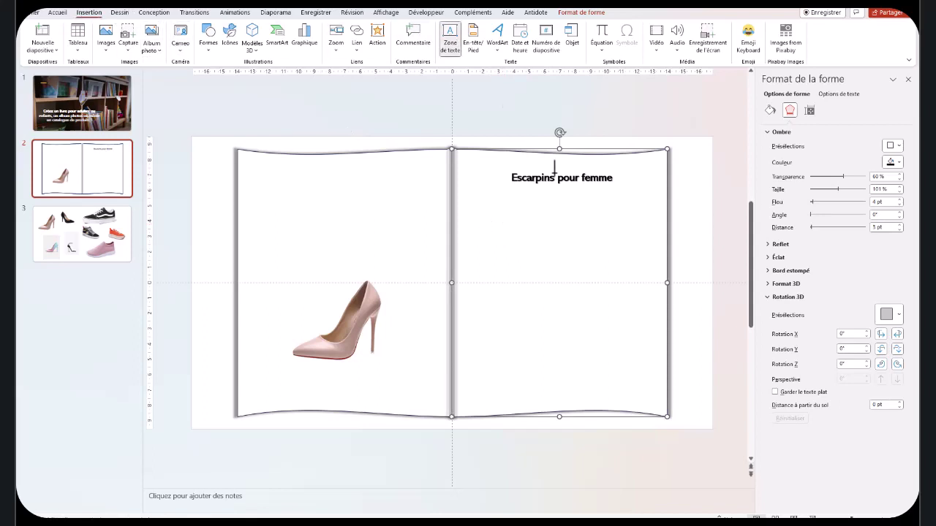
drag(495, 219, 640, 236)
text(Description de l'escarpin.. Dkfsqlmùidfp^qjkùlodsqjkmlfqks mlùjkfdkùj)
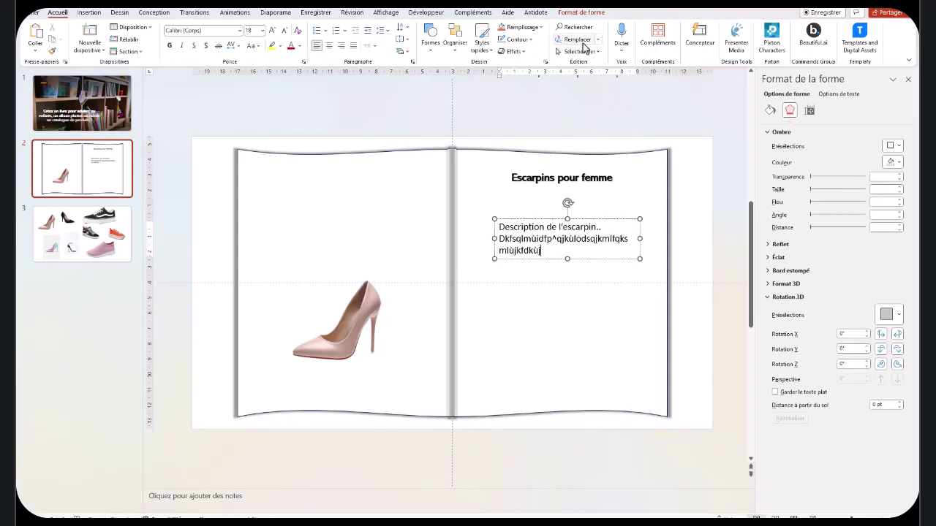
Add a 'Nom de la chaussure' text box above the heel on the left page.
click(90, 13)
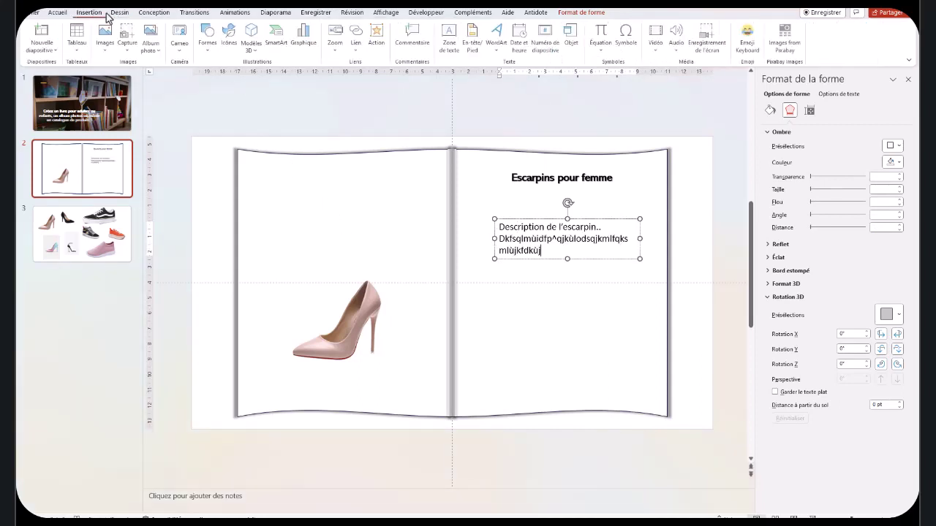
click(450, 35)
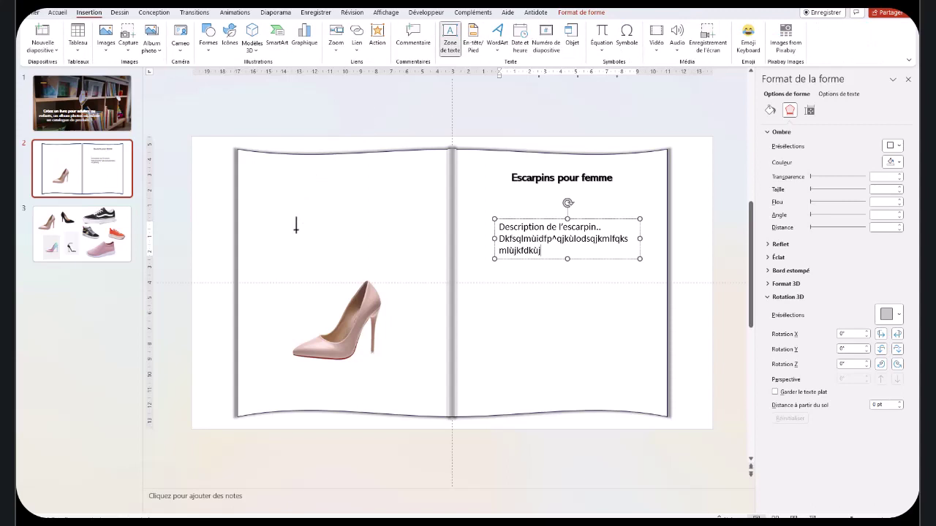
drag(283, 236, 425, 269)
text(Nom de la chaussure)
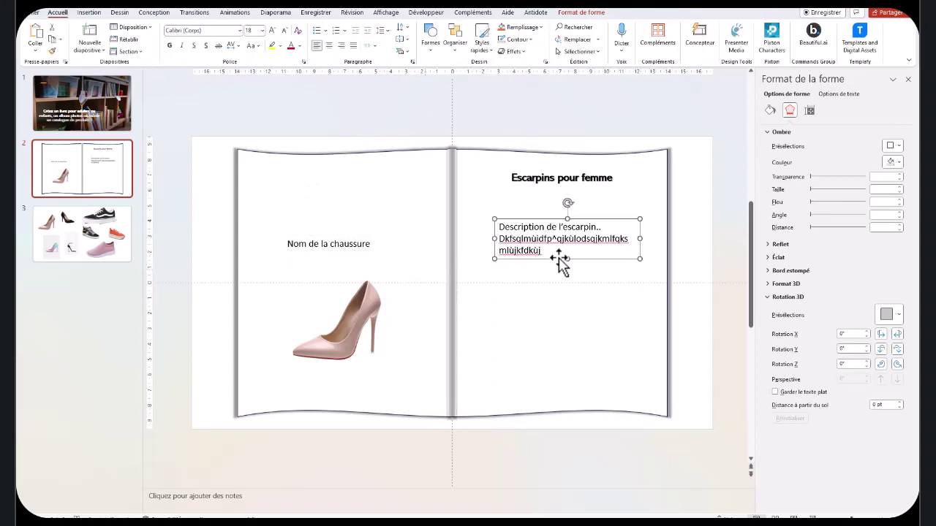
Move the description box lower and add a 'Hauteur de talon' line to it.
drag(549, 223, 549, 251)
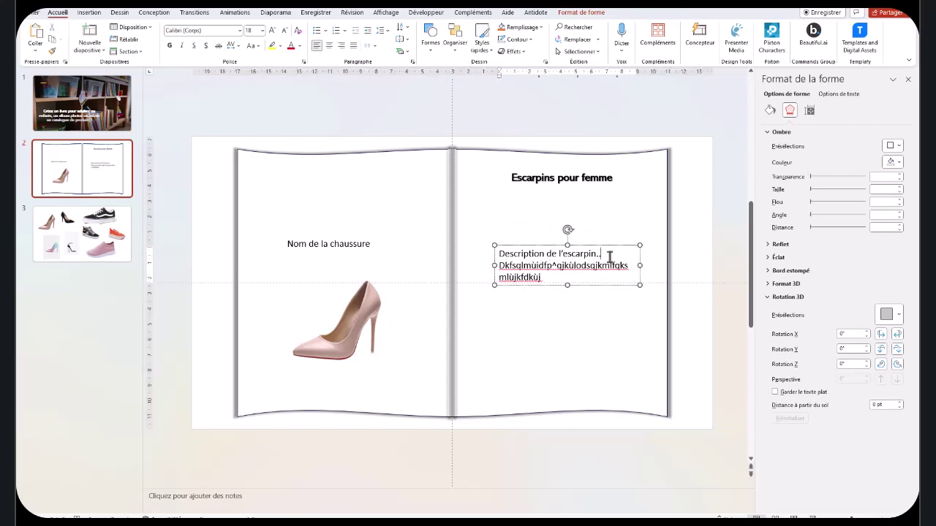
key(Return)
text(Hauteur de talon,...)
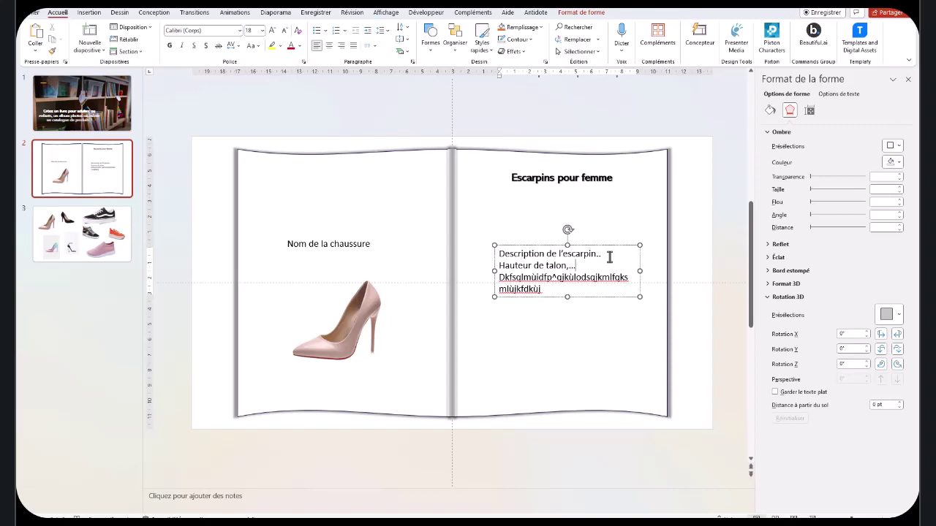
Select the 'Nom de la chaussure' title text and apply large, bold, shadowed formatting.
click(326, 243)
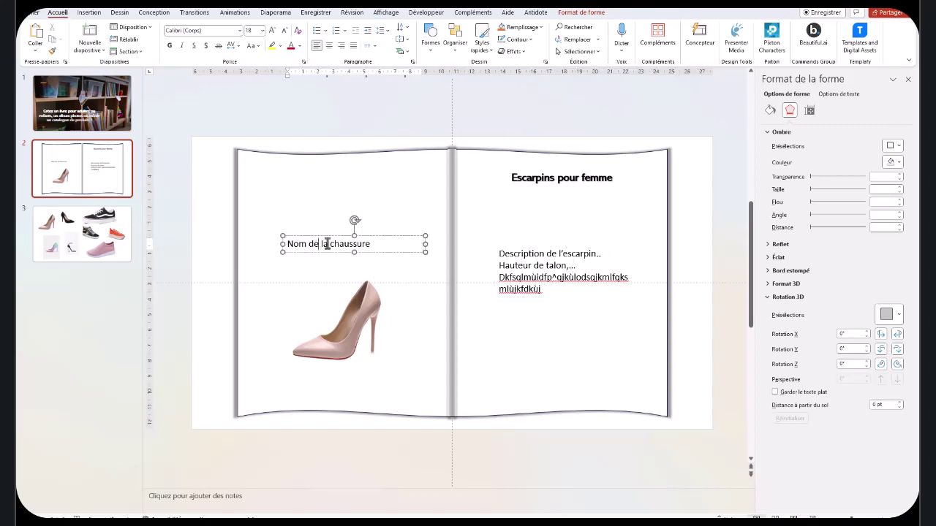
triple_click(333, 241)
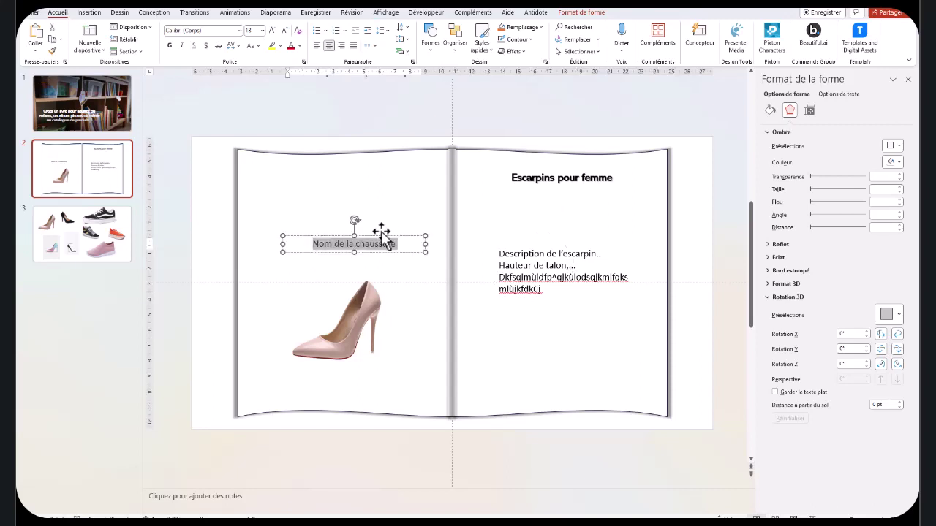
click(555, 265)
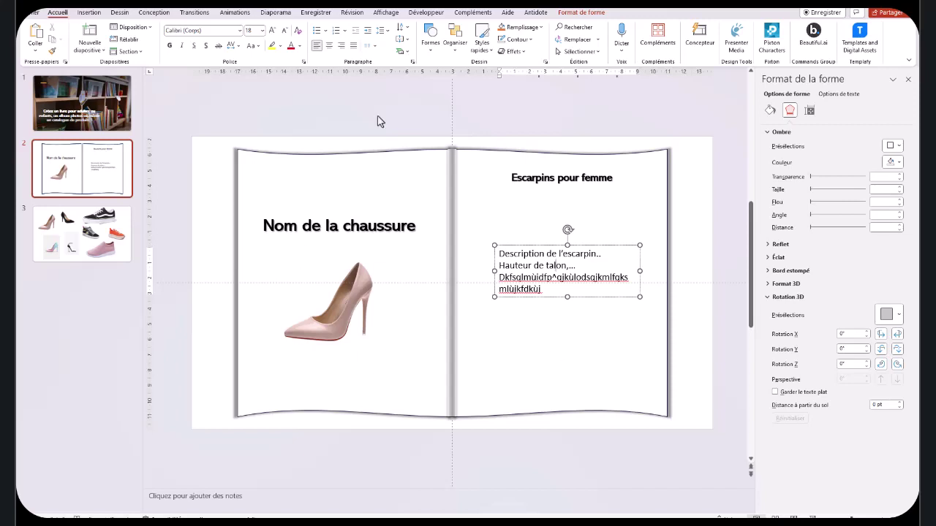
Duplicate slide 2 as a new slide 3.
click(114, 166)
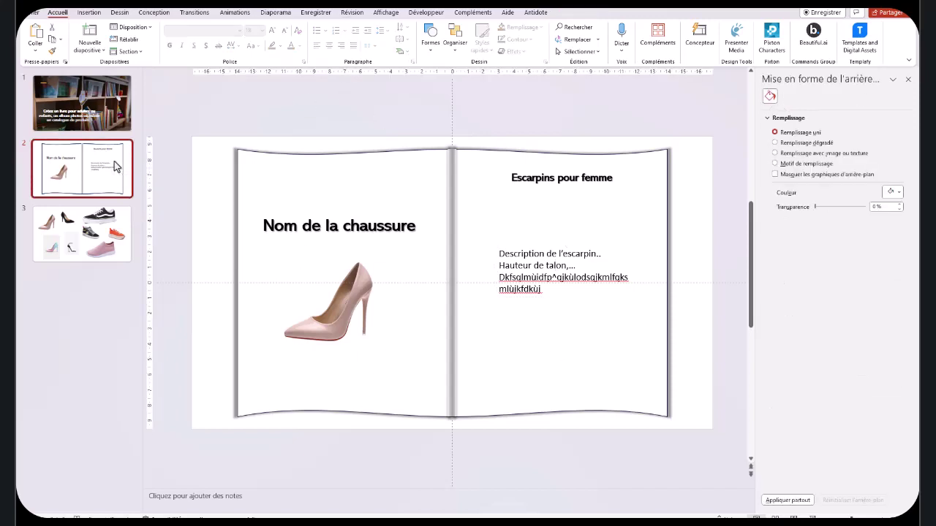
right_click(114, 167)
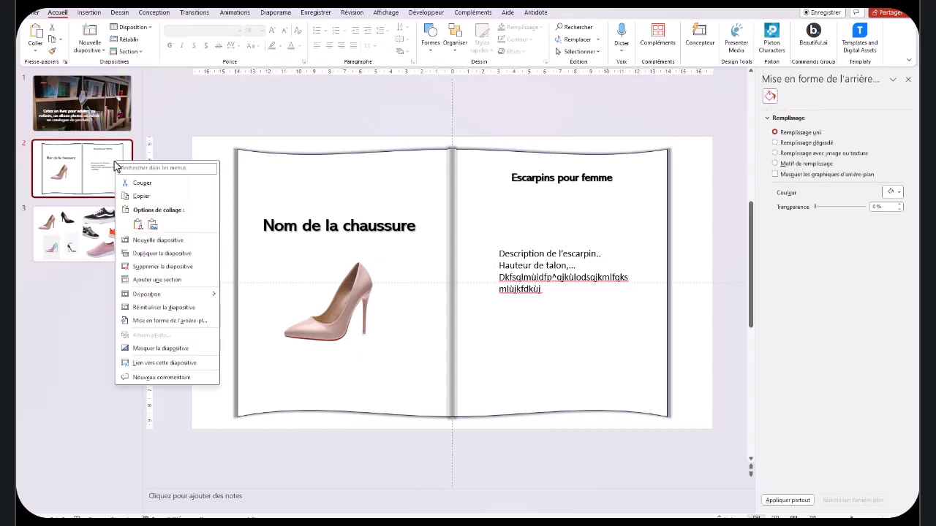
click(151, 253)
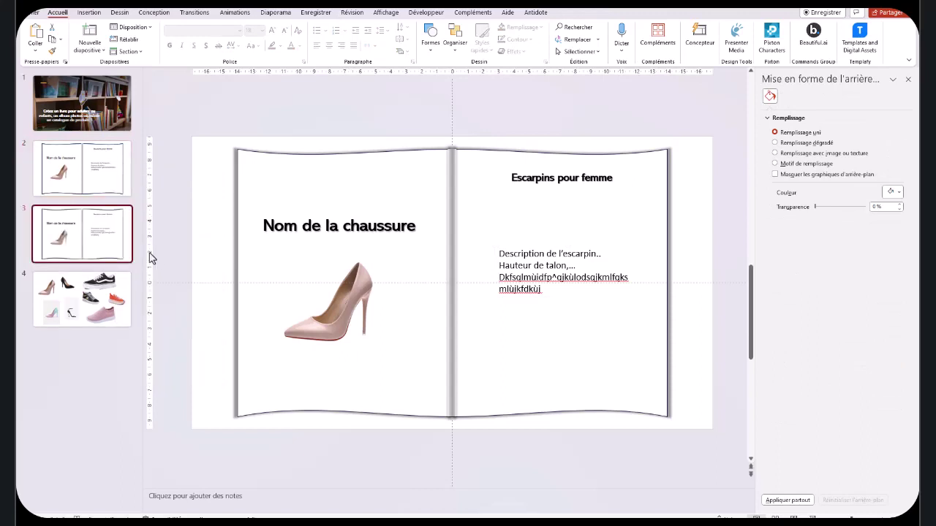
click(338, 326)
right_click(338, 326)
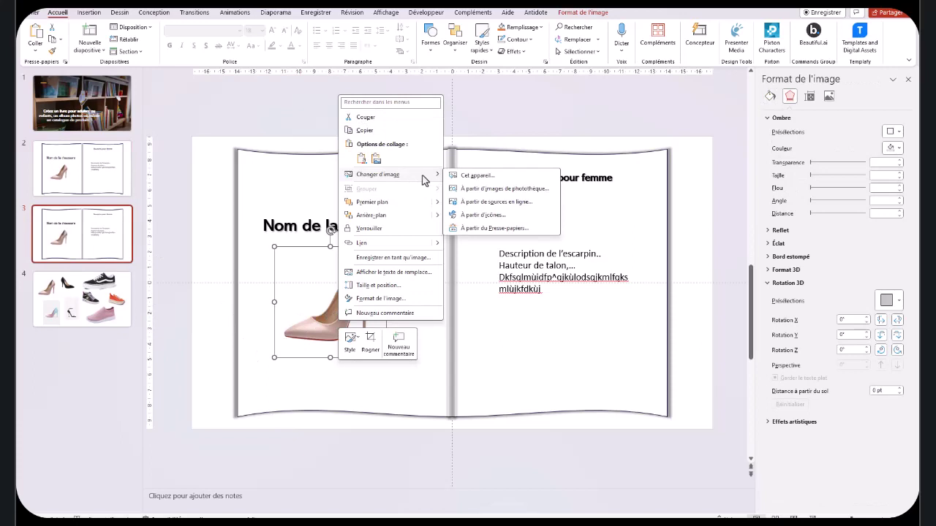
click(72, 314)
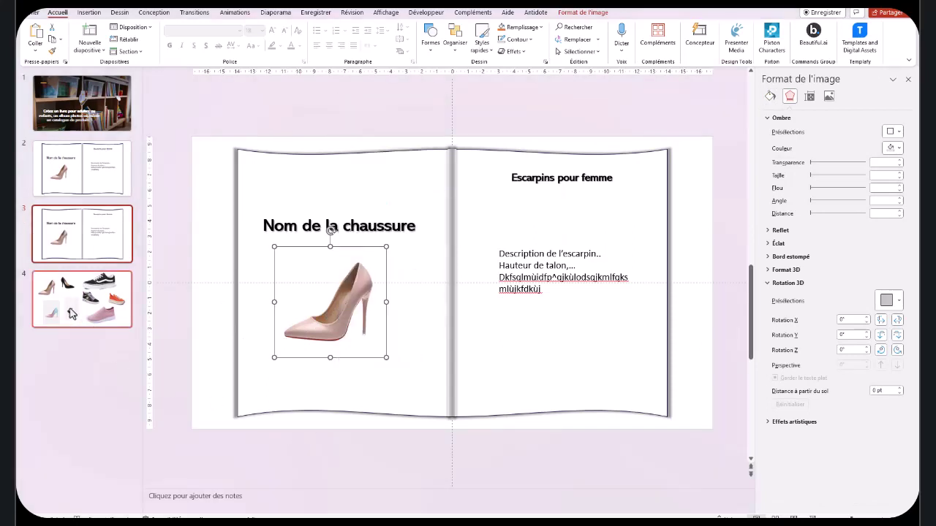
Copy the black pump picture from the shoe collage slide.
click(73, 296)
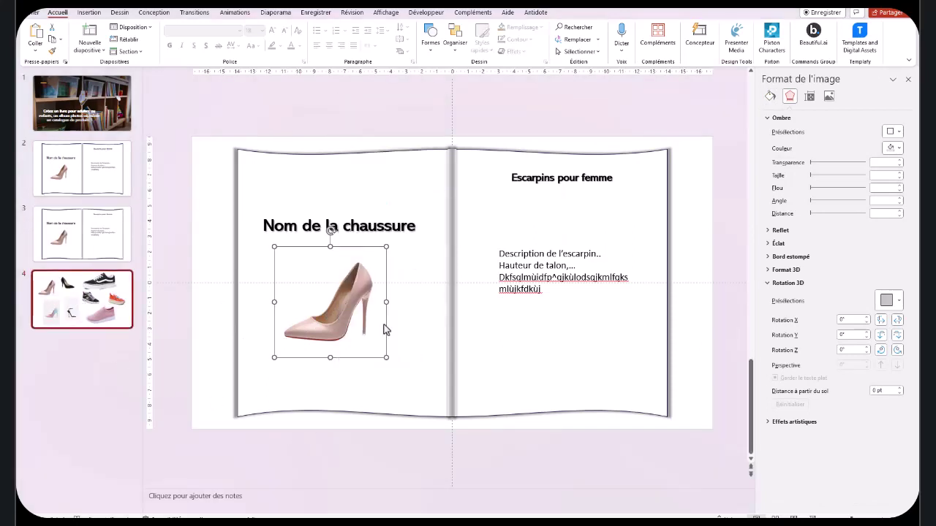
click(356, 205)
right_click(360, 197)
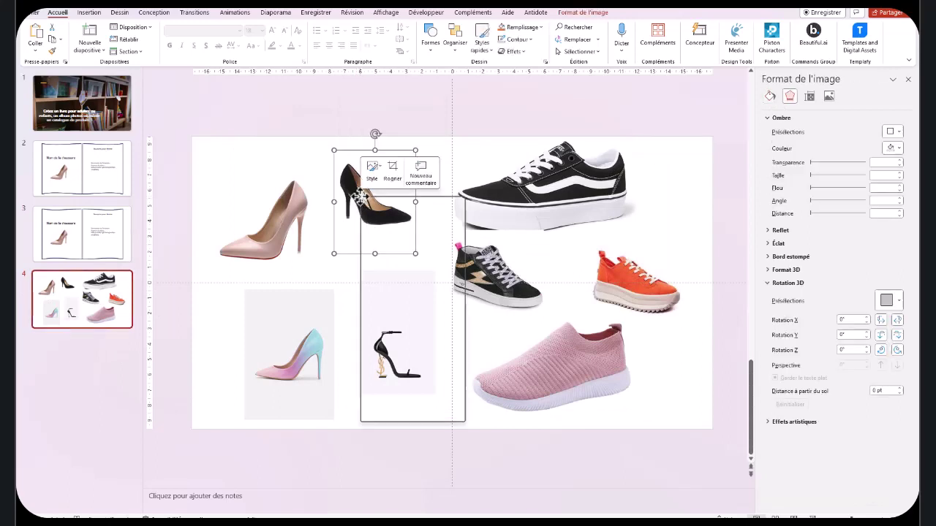
click(388, 233)
On slide 3, replace the pink heel with the black pump, positioned under the title.
click(82, 234)
click(340, 316)
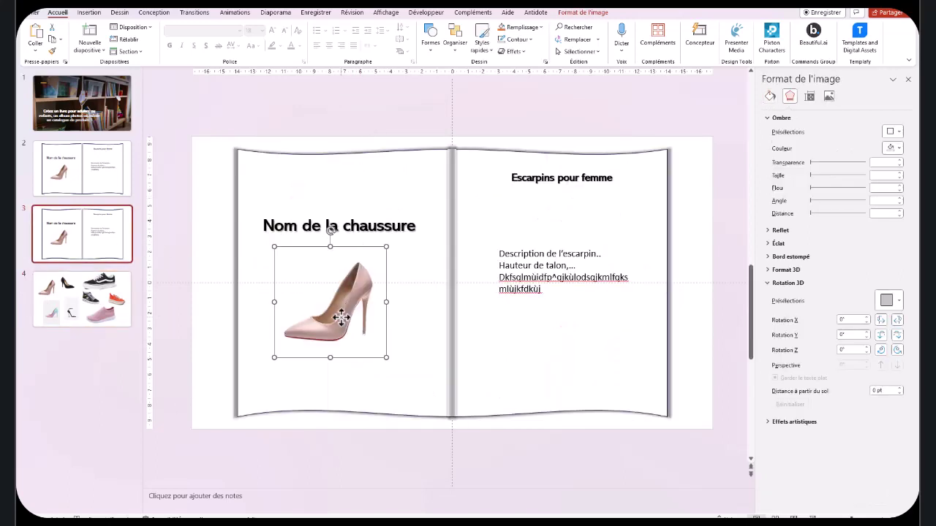
right_click(341, 316)
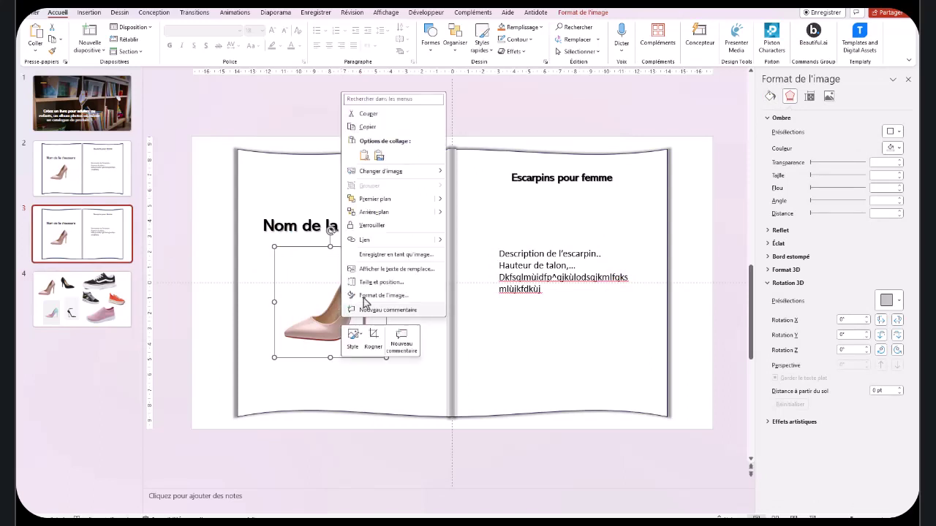
mouse_move(422, 171)
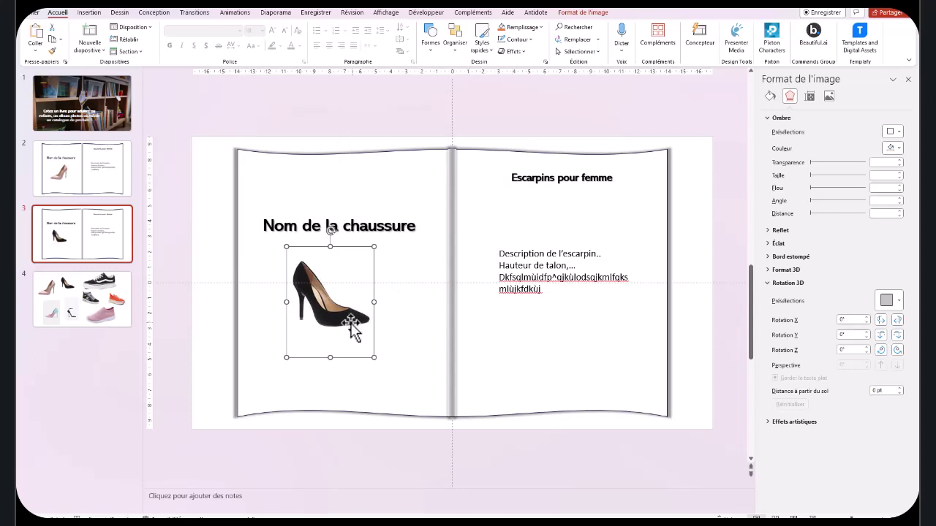
drag(343, 325, 347, 322)
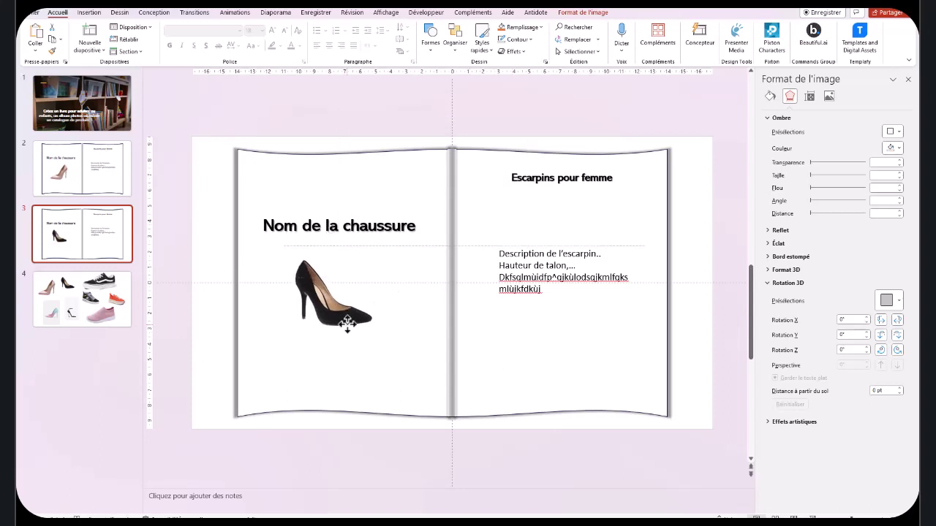
click(351, 228)
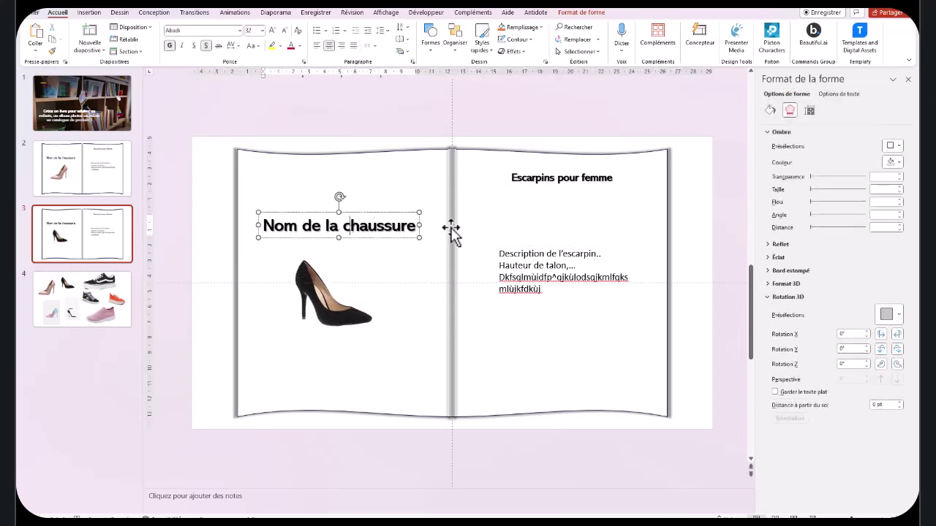
click(510, 266)
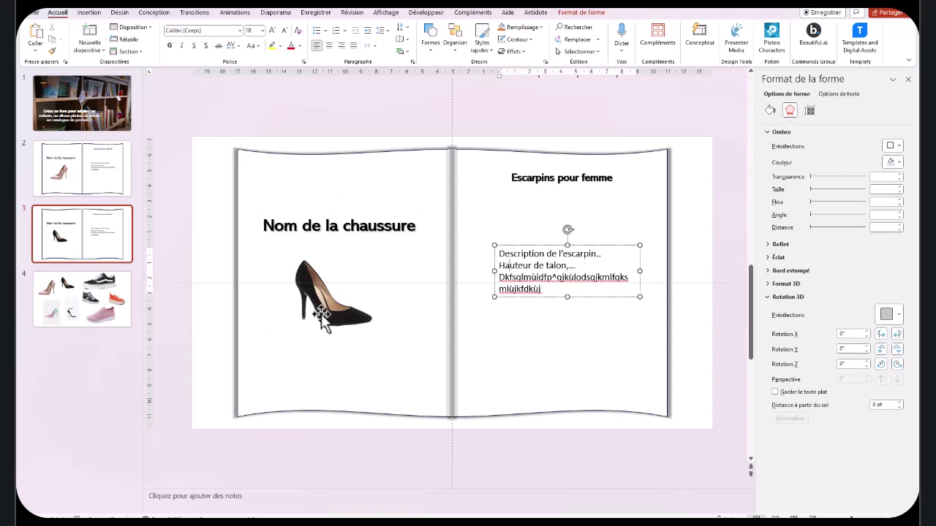
click(121, 244)
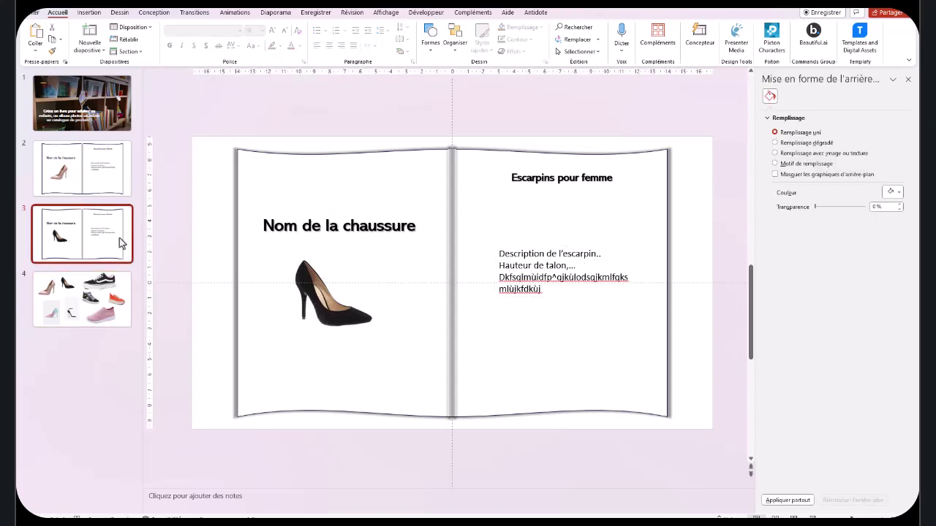
Duplicate slide 3 as slide 4 and copy the black sandal from the collage.
key(ctrl+d)
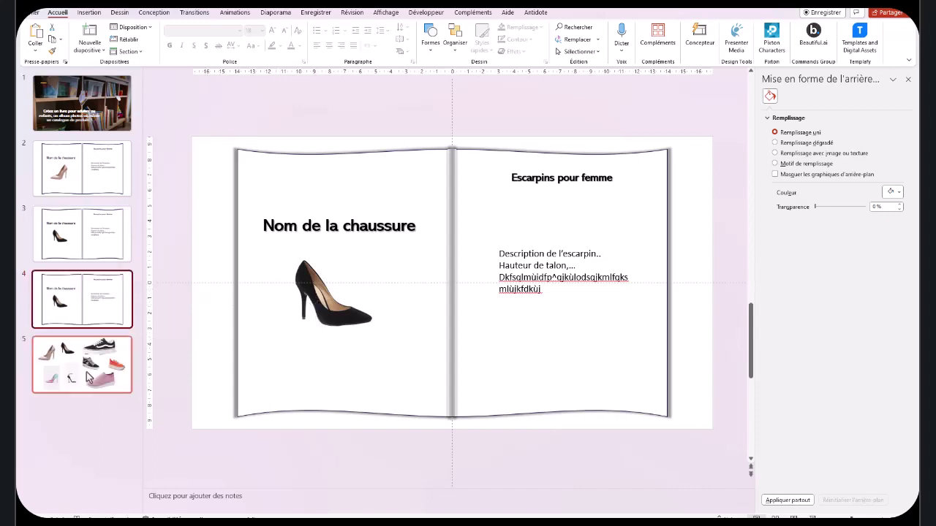
click(88, 377)
right_click(380, 362)
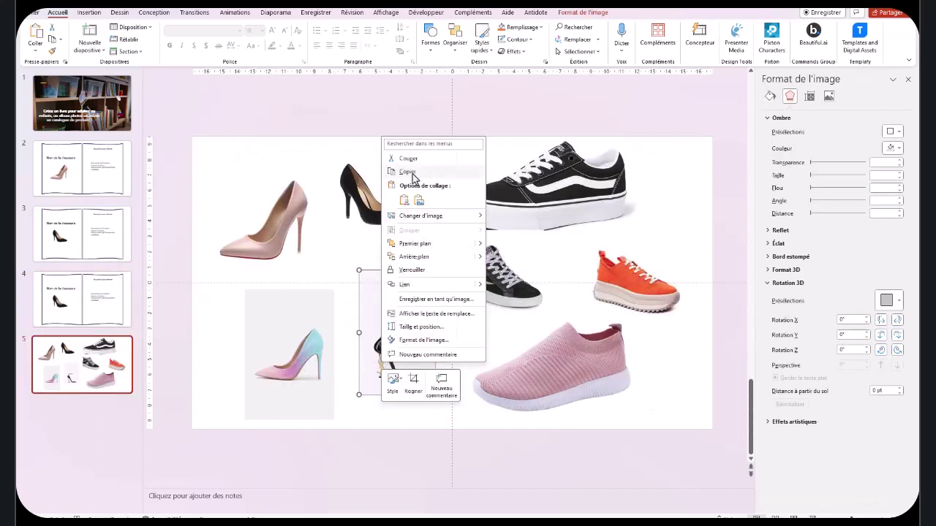
click(407, 172)
On slide 4, replace the black pump picture with the copied black sandal.
click(47, 309)
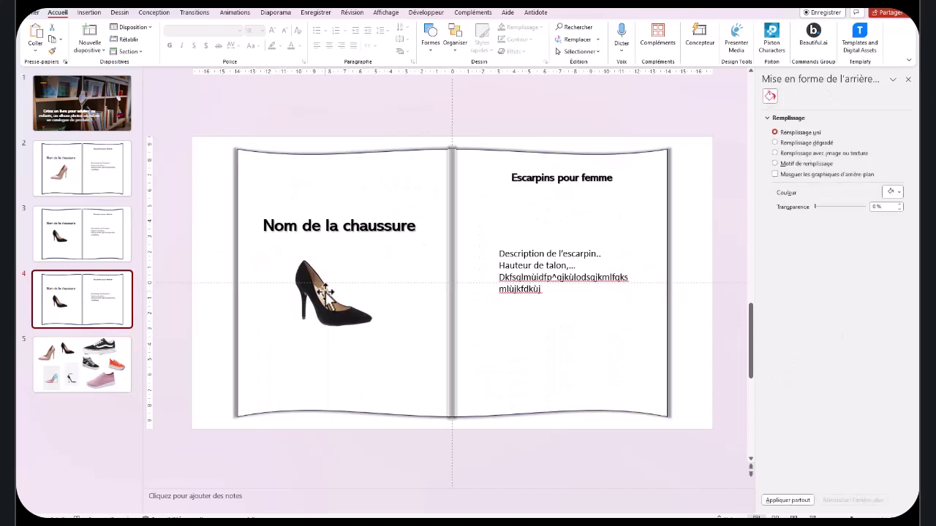
click(322, 314)
right_click(322, 314)
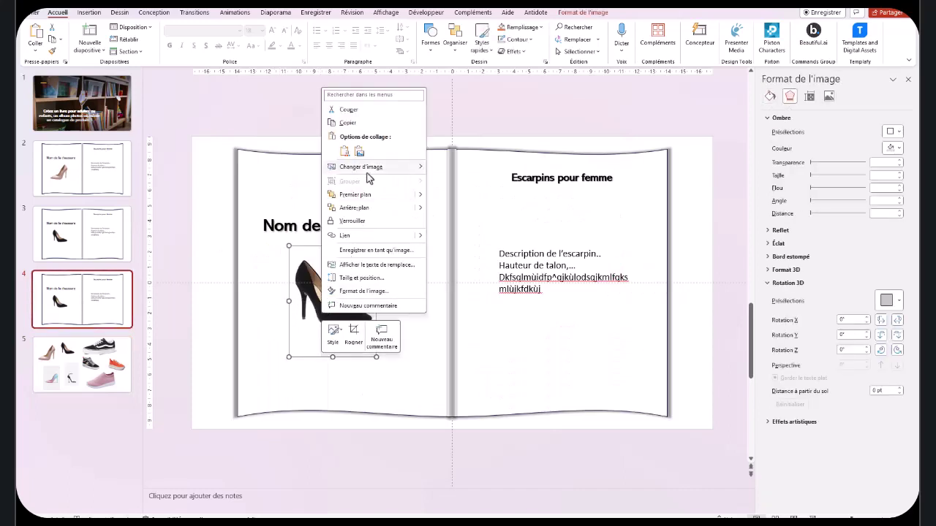
mouse_move(372, 171)
click(474, 220)
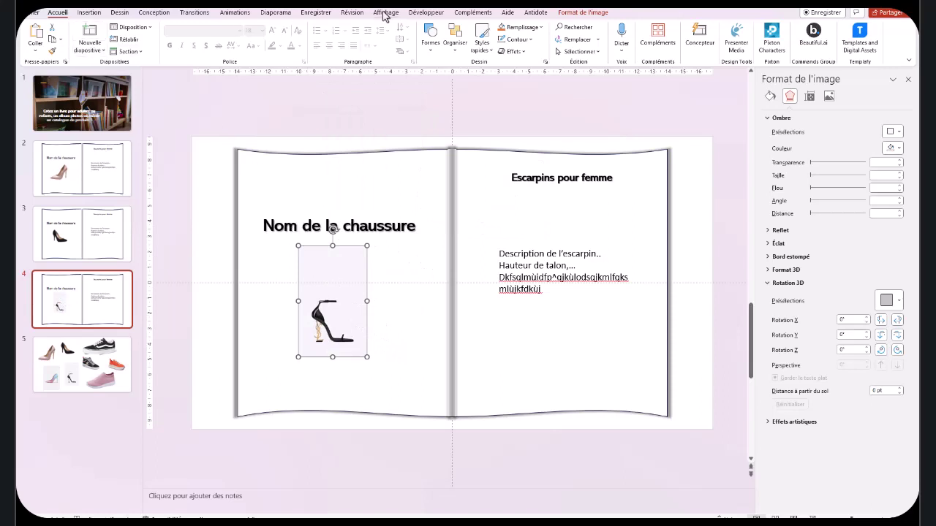
Remove the background from the black sandal picture.
click(582, 13)
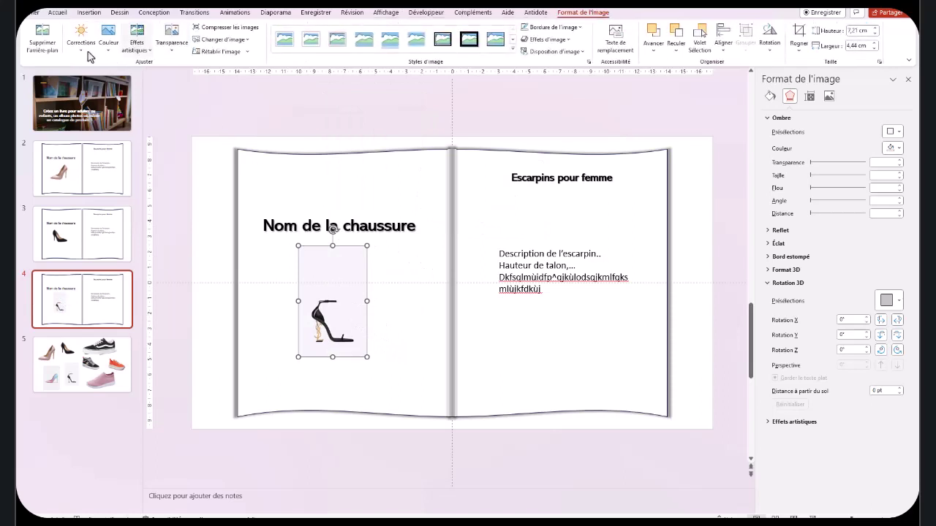
click(41, 36)
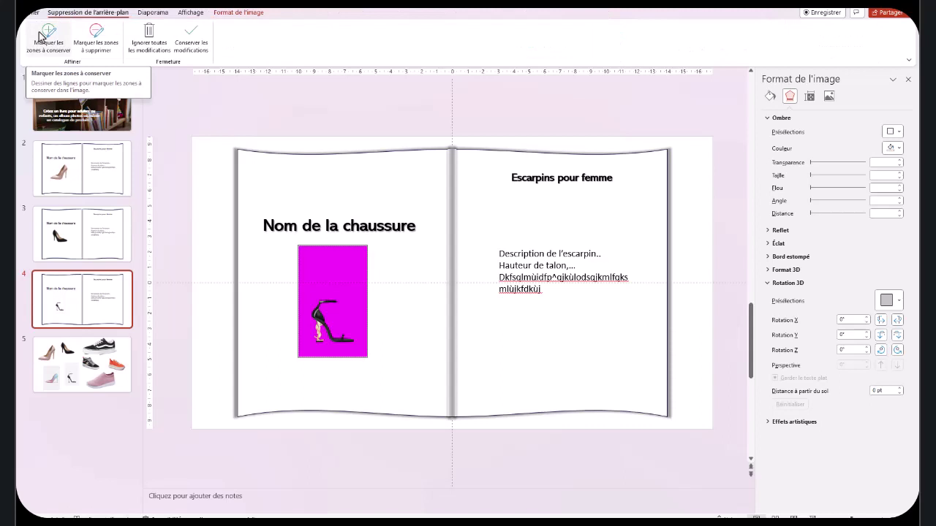
click(190, 37)
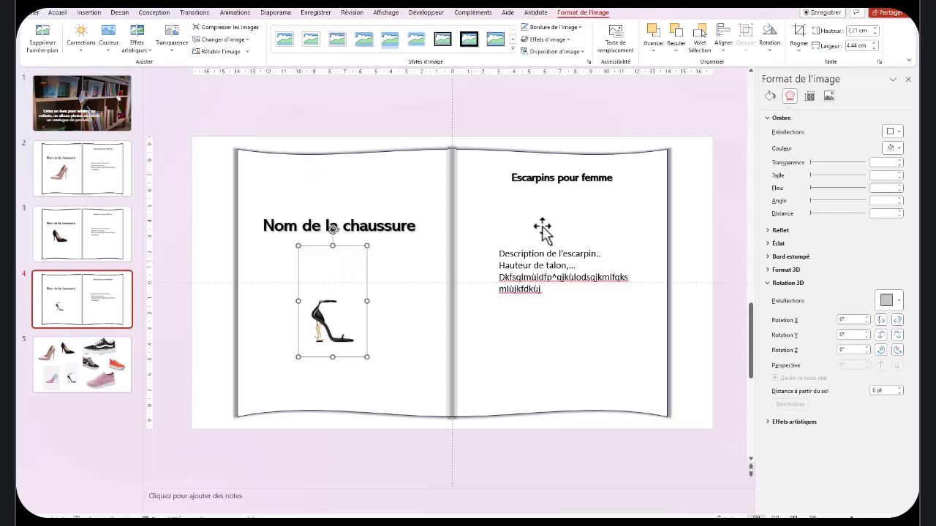
Crop the empty top off the sandal, then move and enlarge it under the title.
click(798, 35)
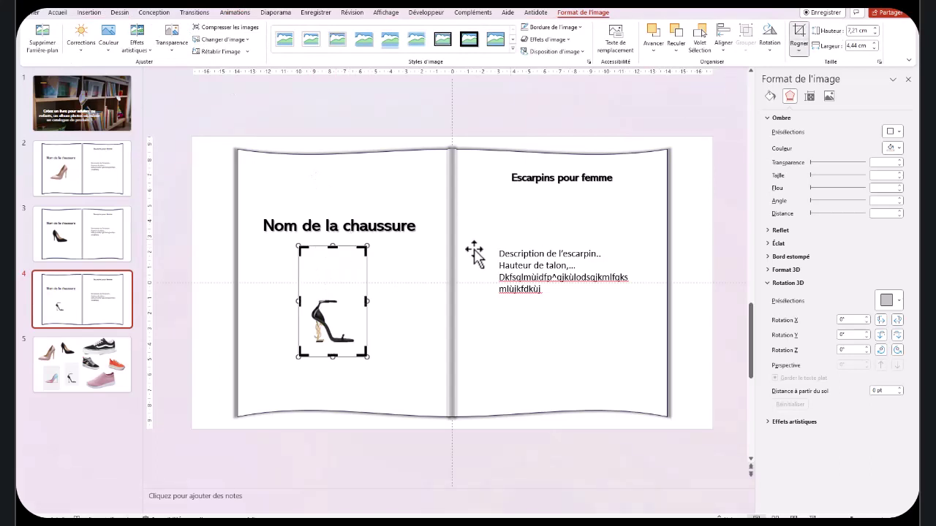
drag(332, 246, 328, 289)
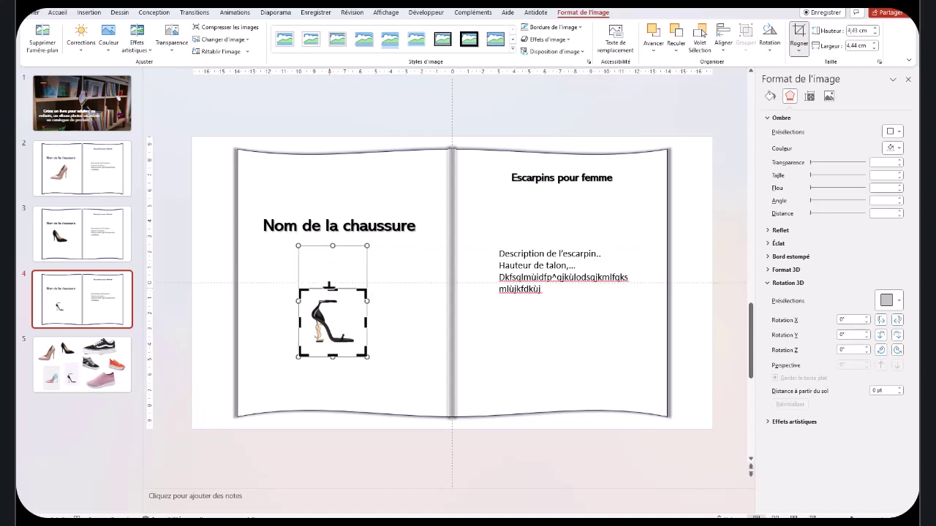
click(800, 33)
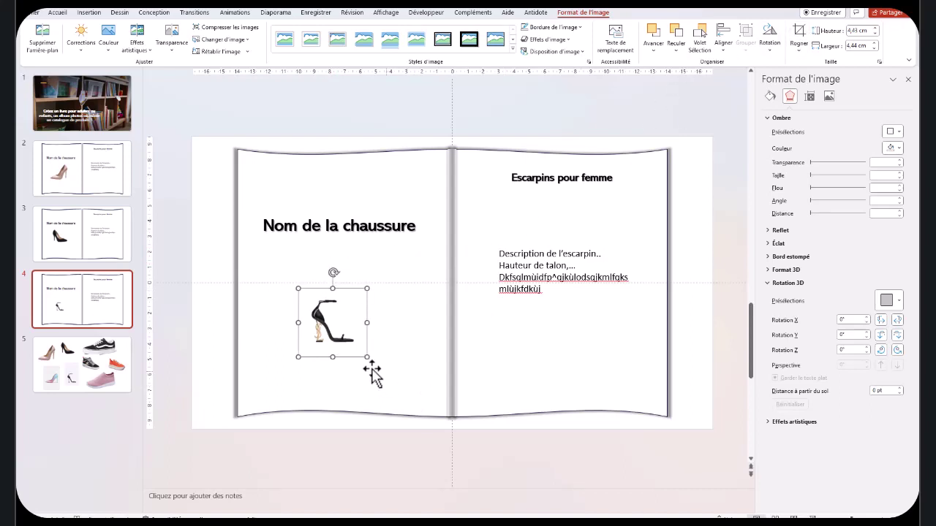
mouse_move(339, 337)
mouse_down()
mouse_move(317, 298)
mouse_move(389, 353)
mouse_up()
click(324, 382)
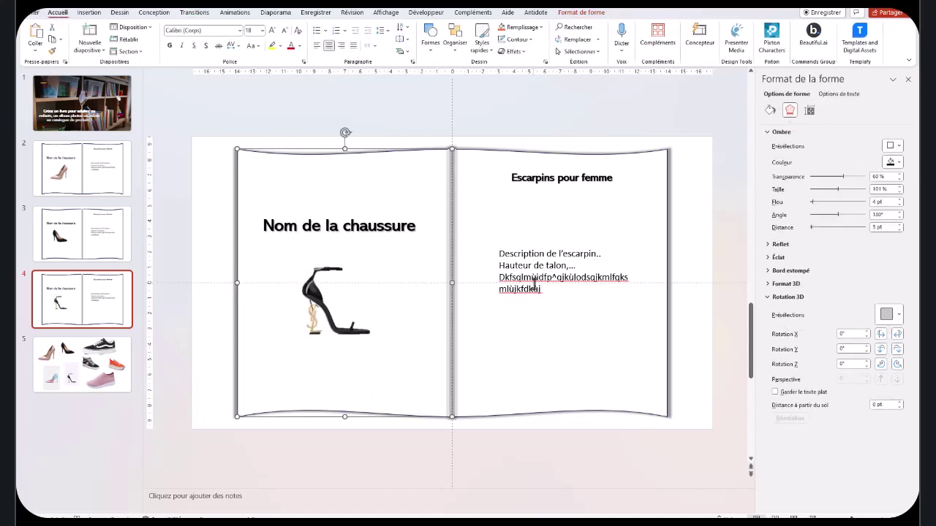
click(73, 313)
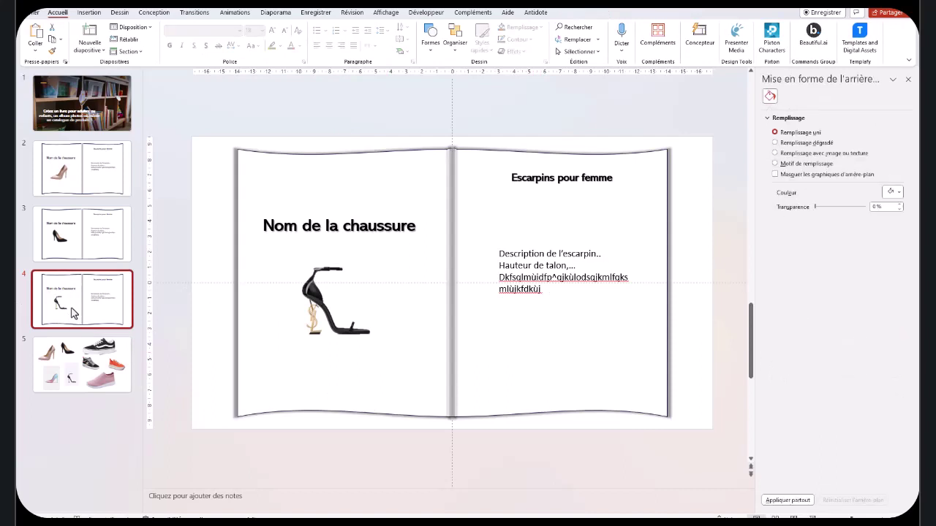
Duplicate slide 4 as slide 5 and copy the pink-blue pump from the collage.
right_click(101, 293)
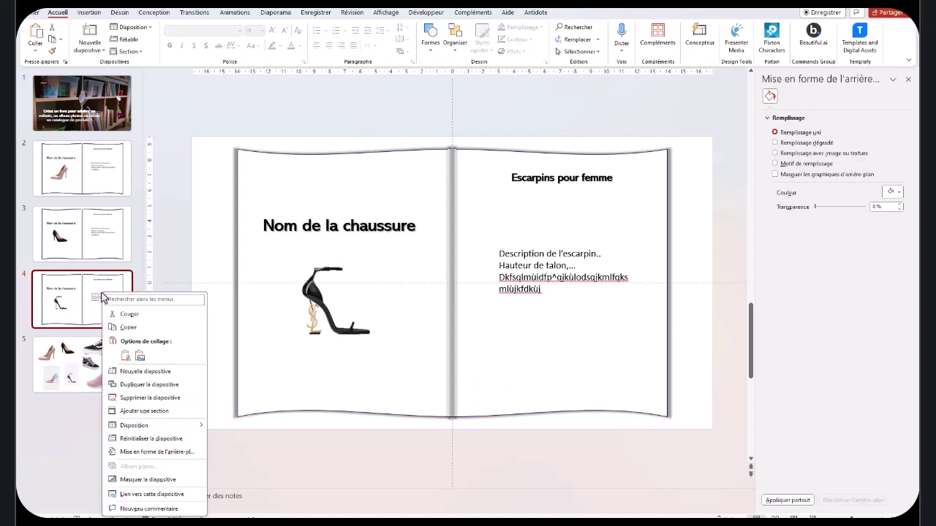
click(149, 388)
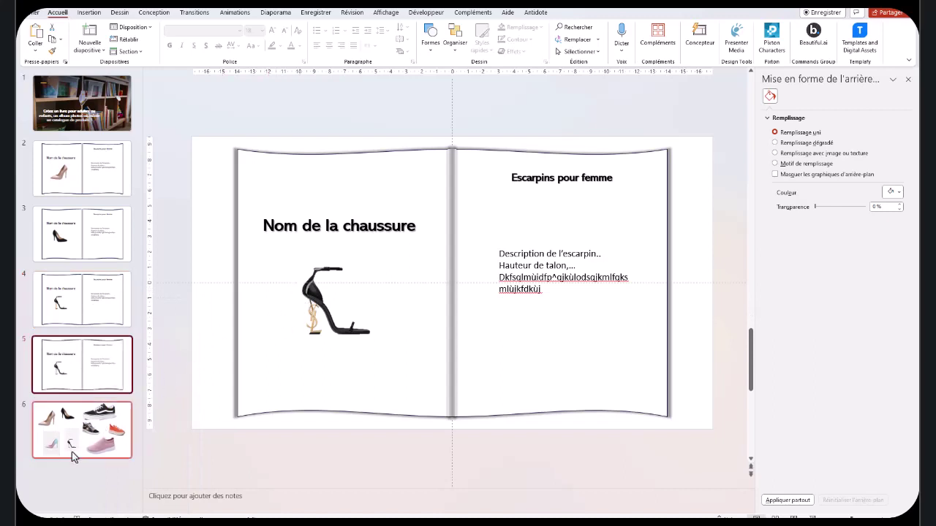
click(60, 431)
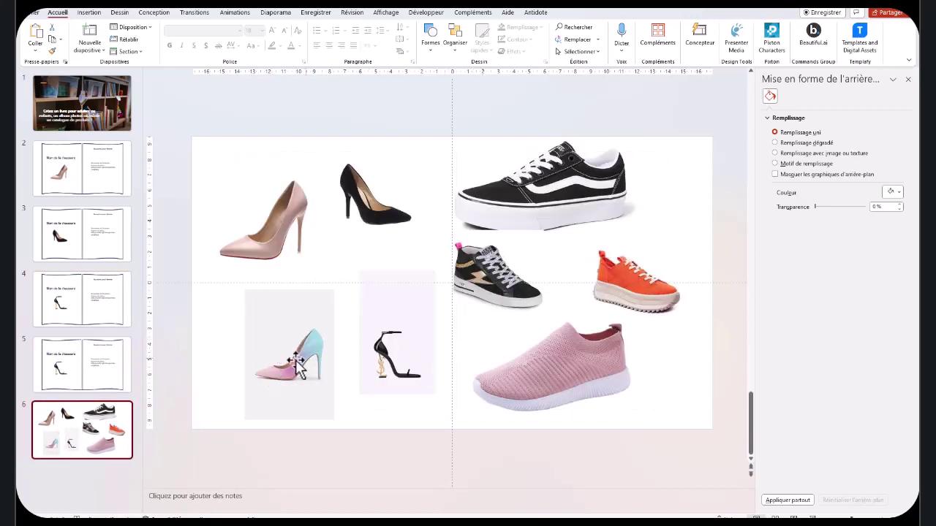
click(296, 369)
right_click(296, 369)
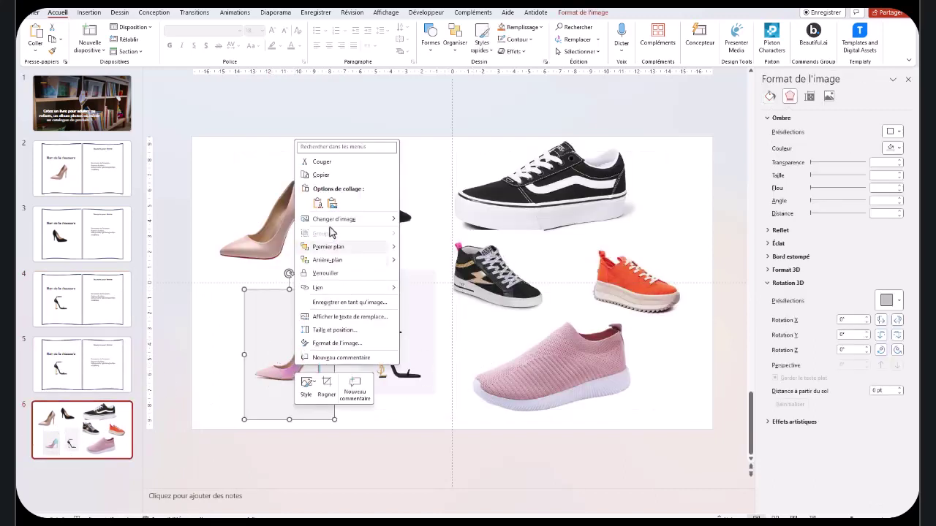
click(321, 176)
On slide 5, swap the sandal for the pink-blue pump and remove its background.
click(82, 364)
right_click(336, 307)
mouse_move(394, 158)
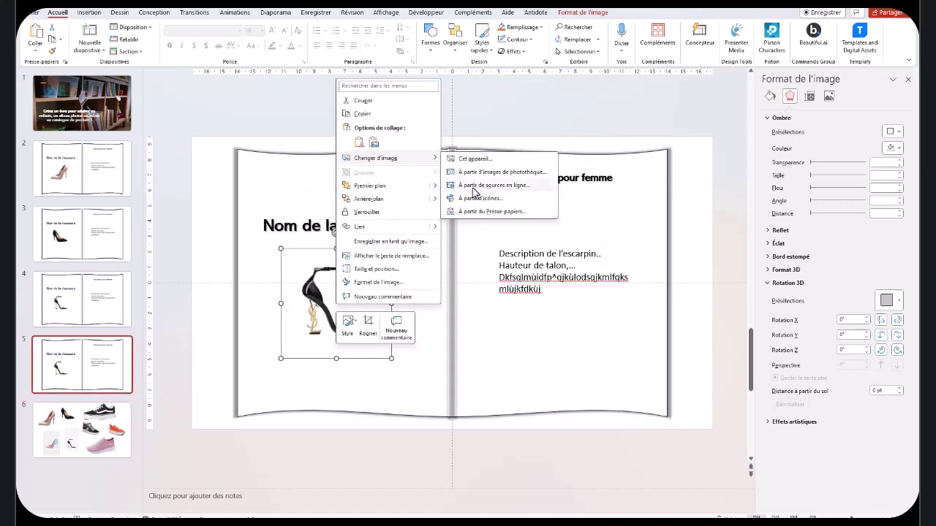
click(491, 211)
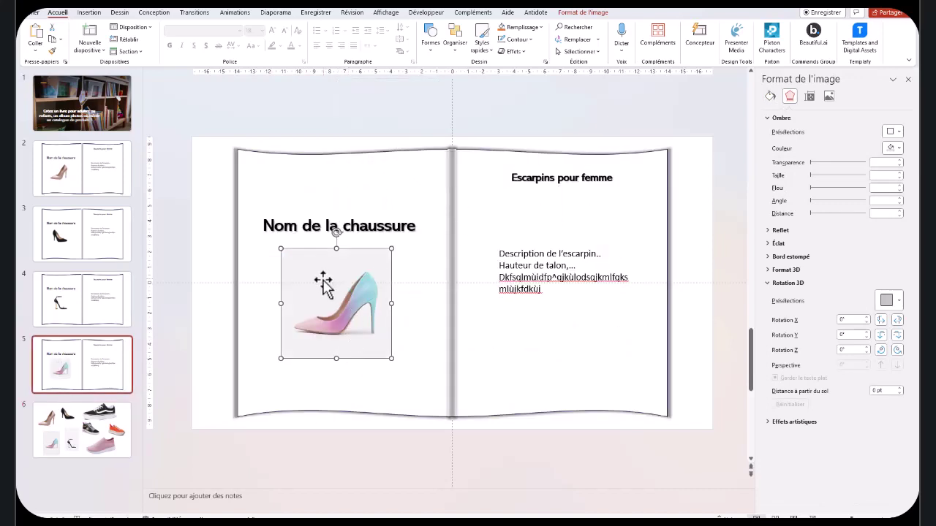
click(583, 13)
click(41, 41)
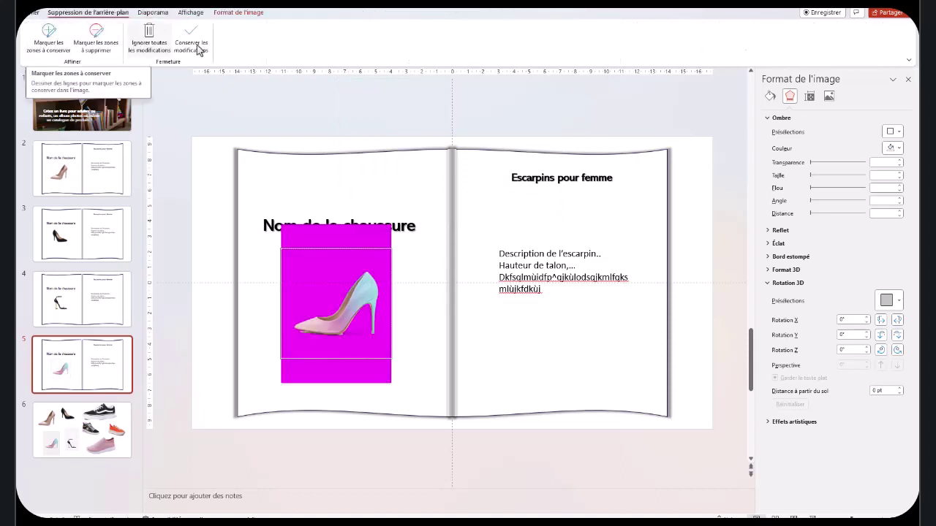
click(196, 32)
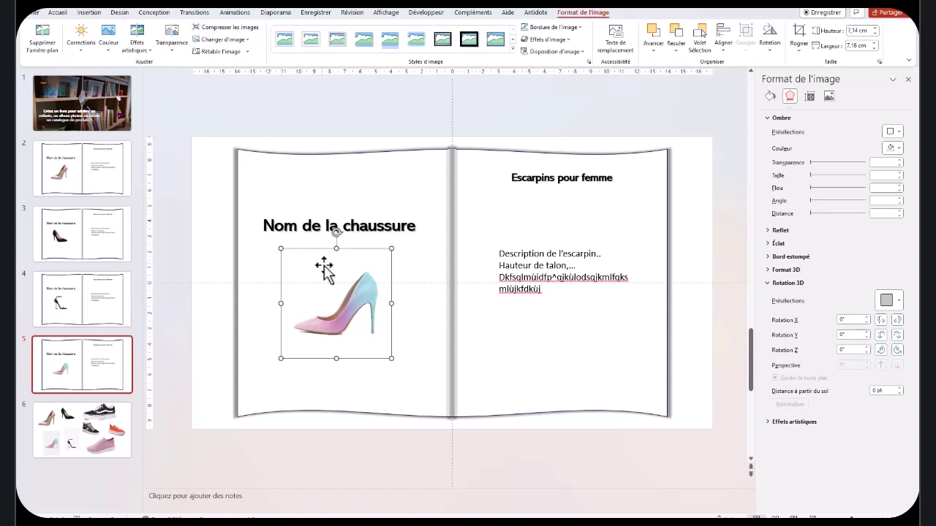
Apply the Roulement transition to slide 2.
click(407, 373)
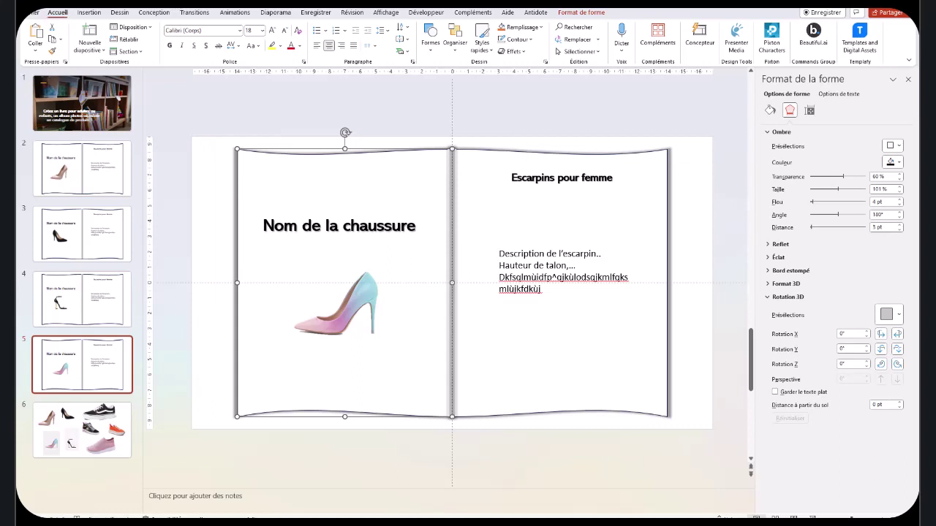
click(196, 122)
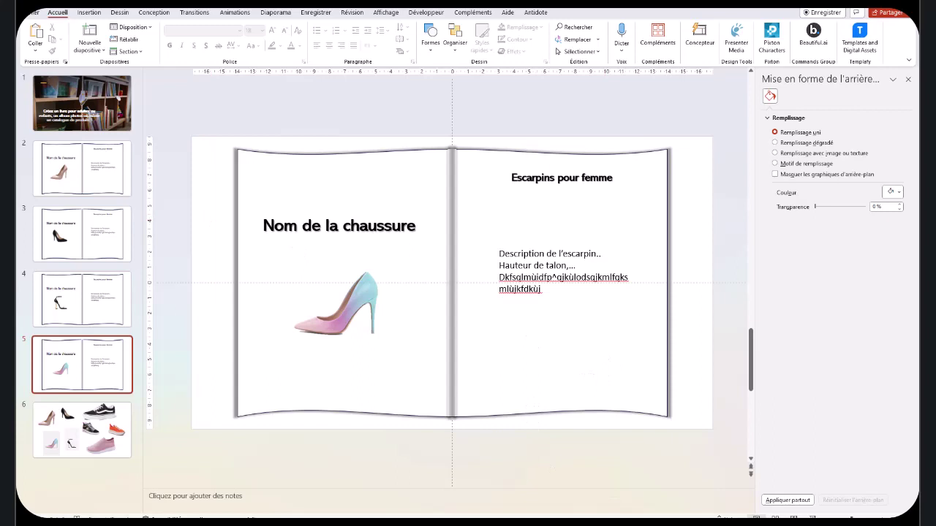
key(Page_Up)
key(Page_Up)
key(Page_Up)
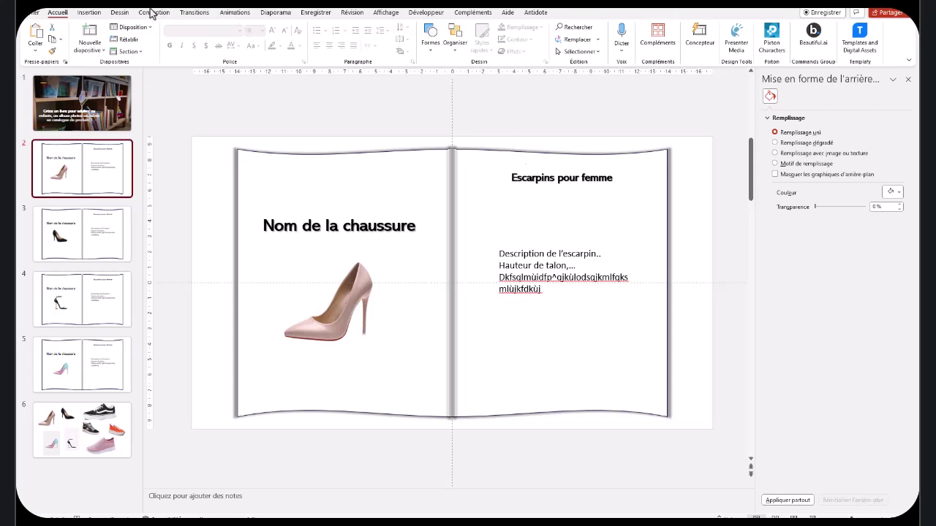
click(194, 13)
click(381, 93)
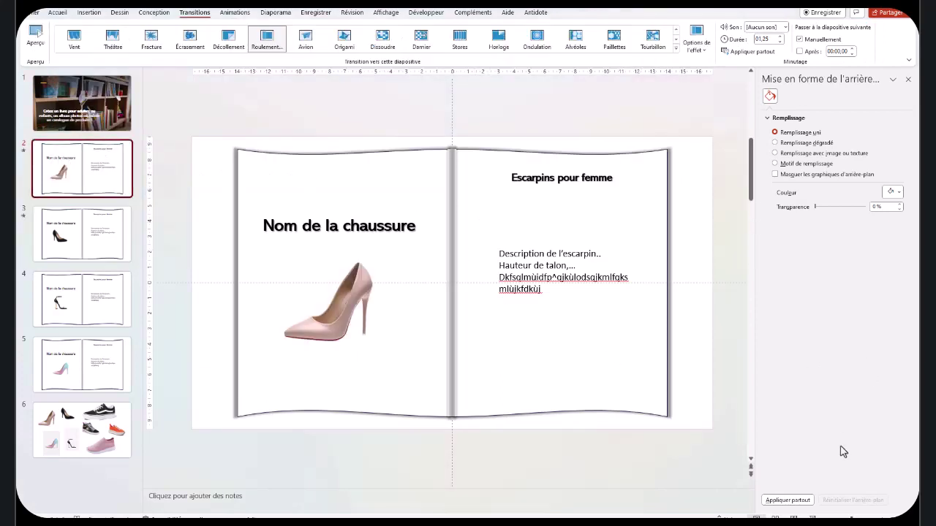
Play the slide show from slide 2 into slide 3 to preview the transition.
key(shift+F5)
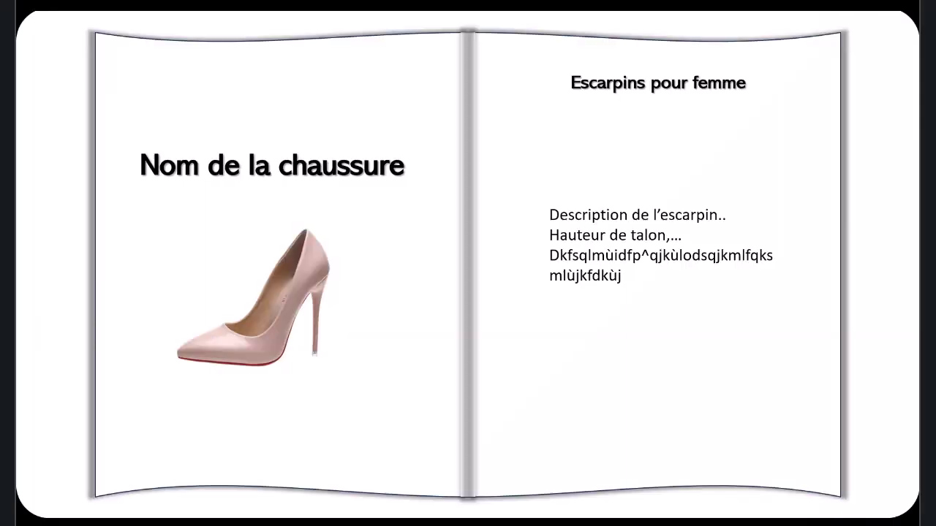
key(Right)
key(Escape)
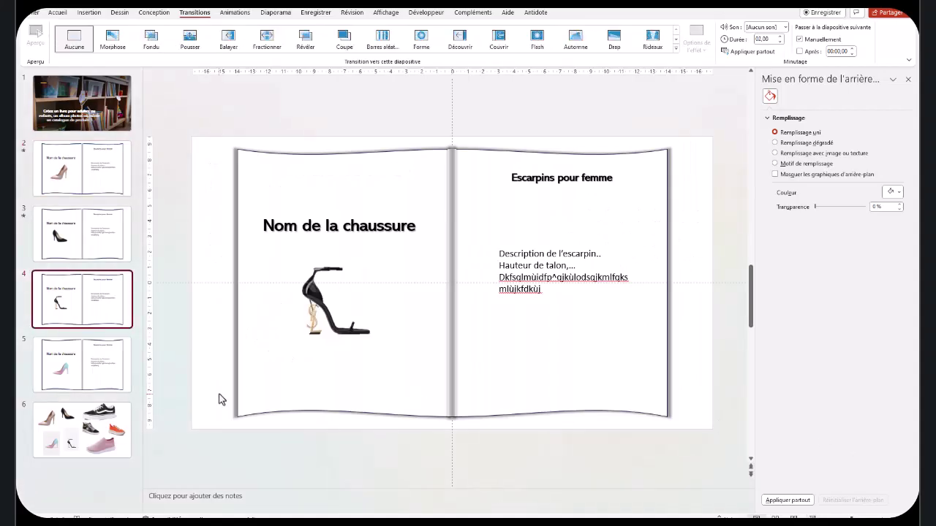
Select slides 4 and 5 and give them the Roulement transition.
ctrl+click(92, 376)
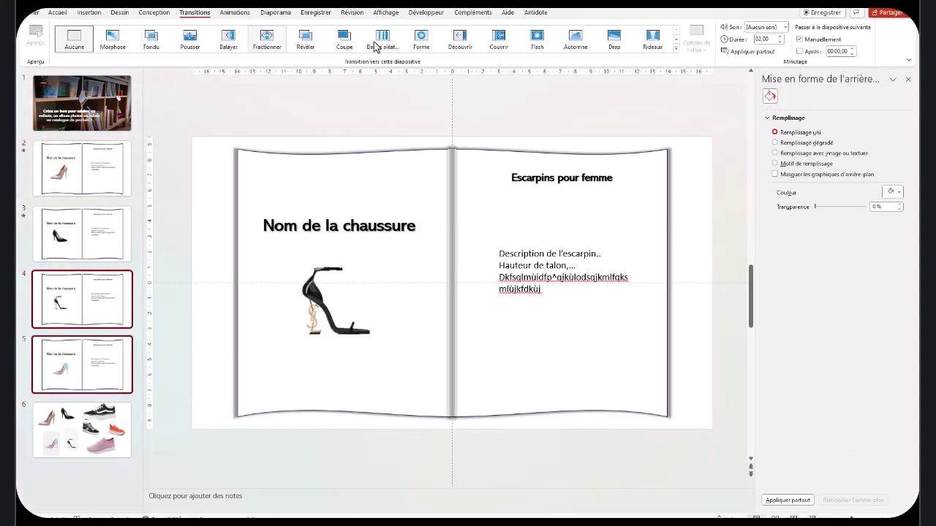
click(677, 48)
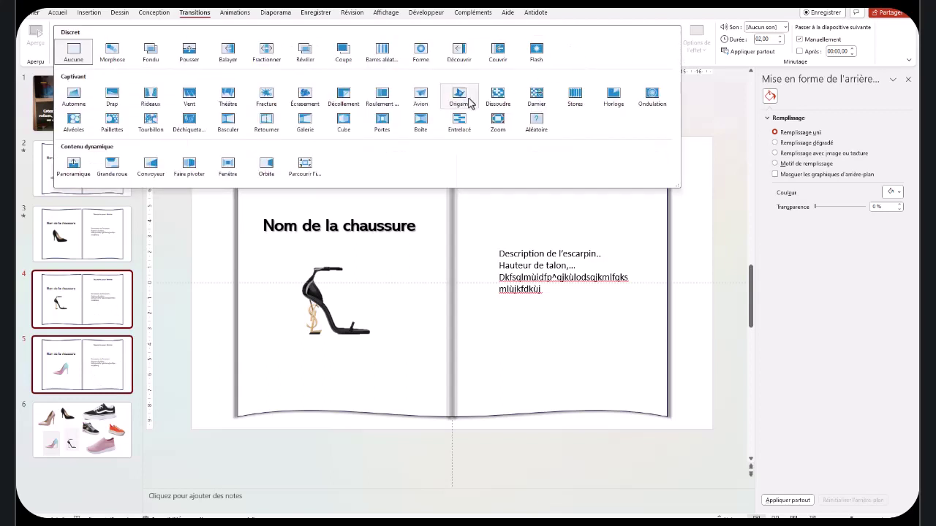
click(382, 98)
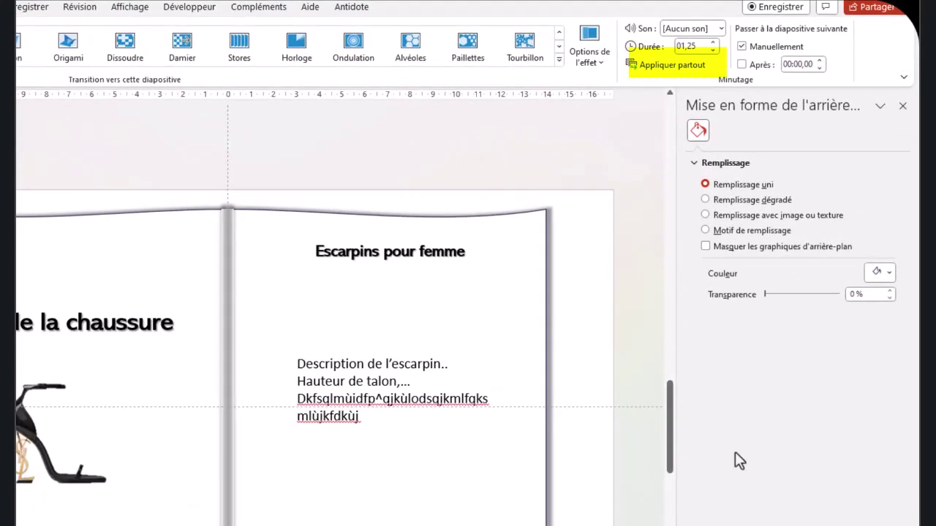
click(557, 62)
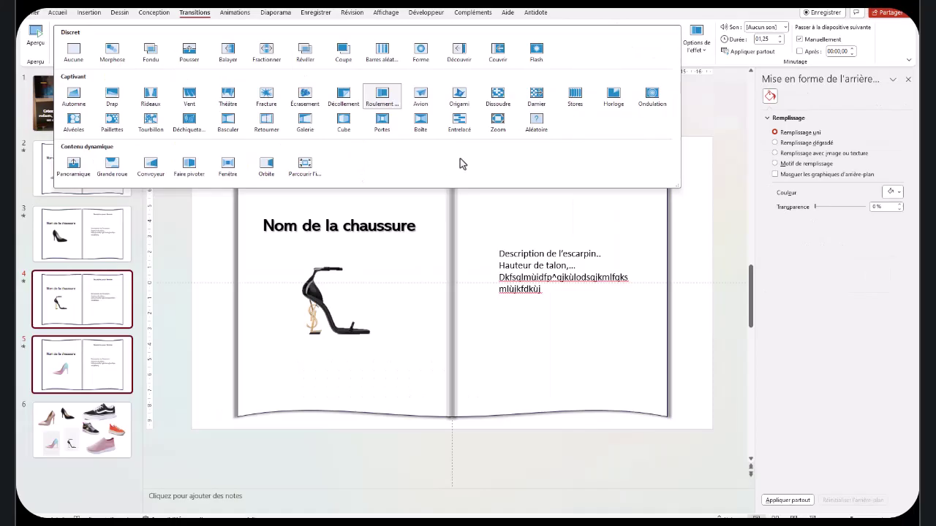
click(775, 320)
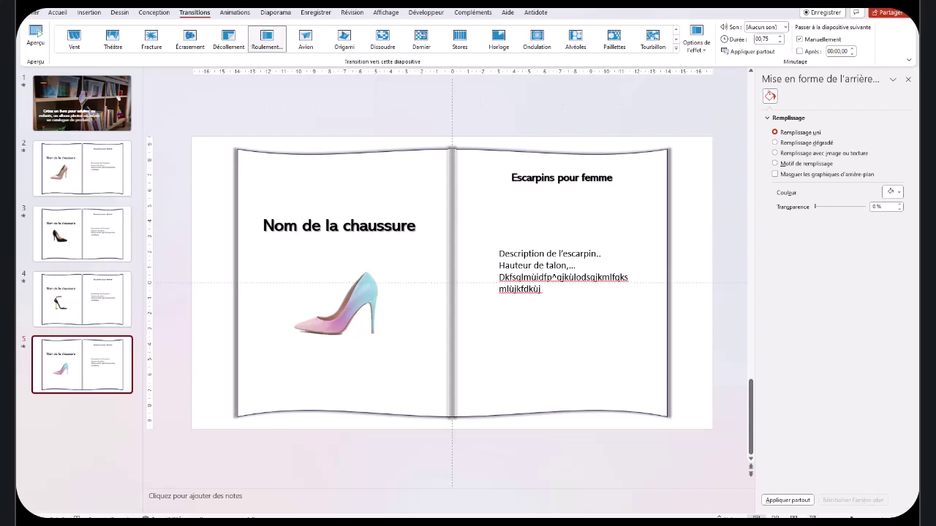
key(F5)
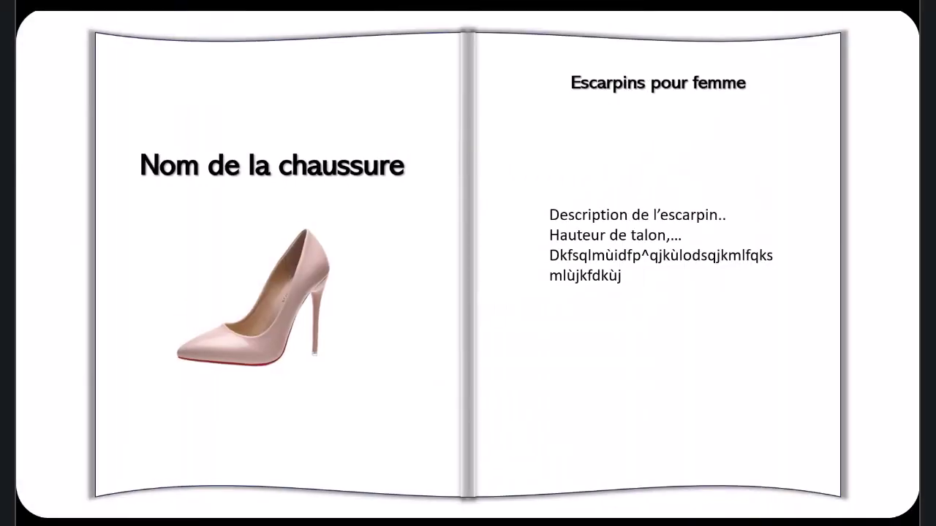
key(Right)
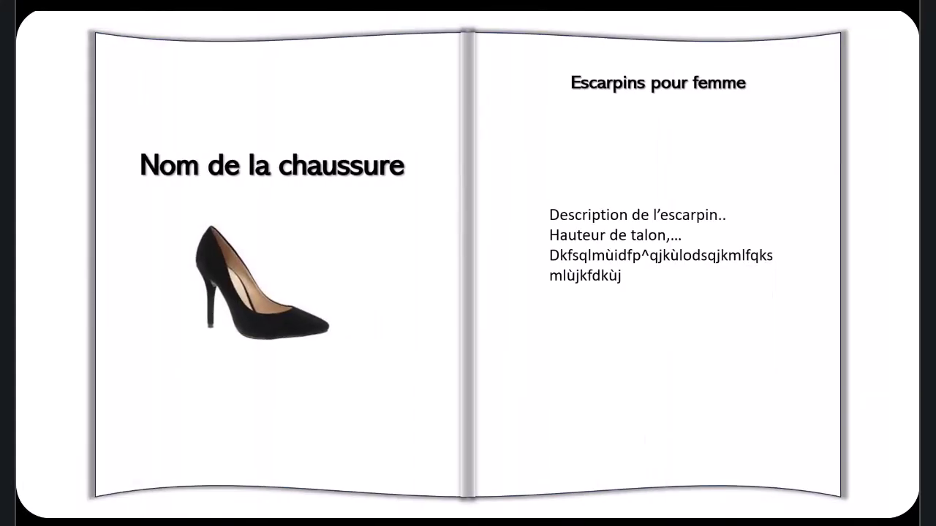
key(Right)
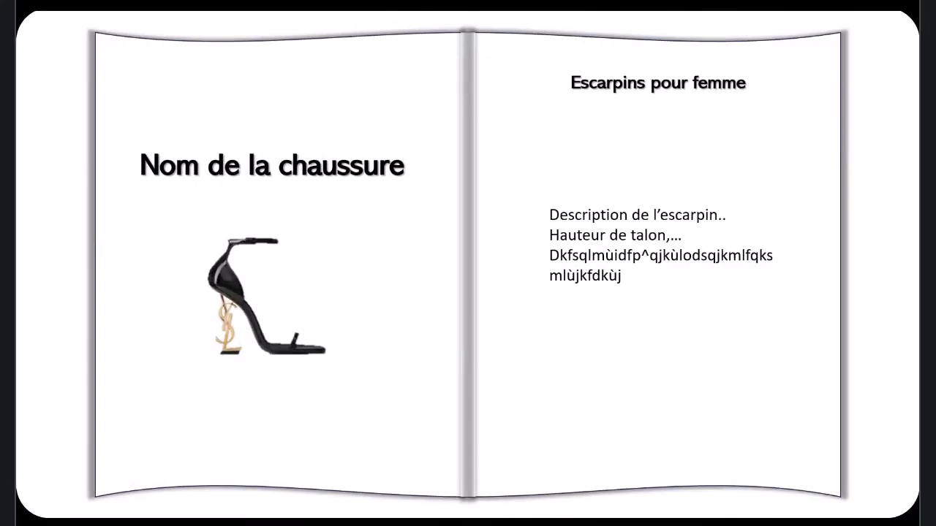
key(Right)
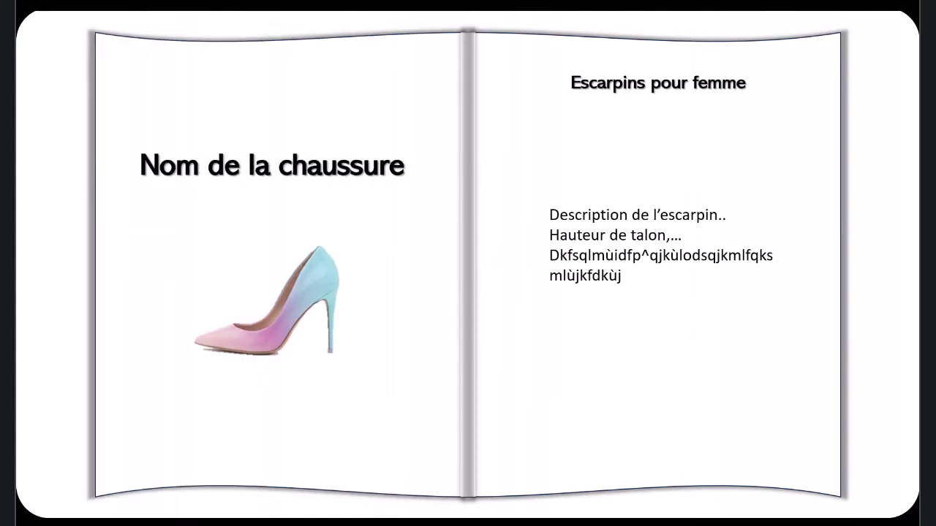
key(Escape)
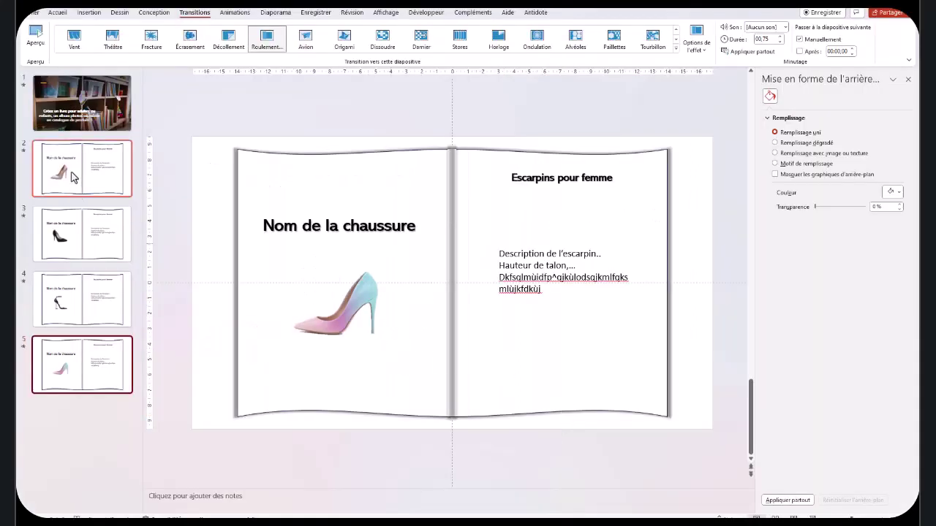
Draw a pentagon arrow shape below the description on slide 2's right page.
click(73, 177)
click(352, 313)
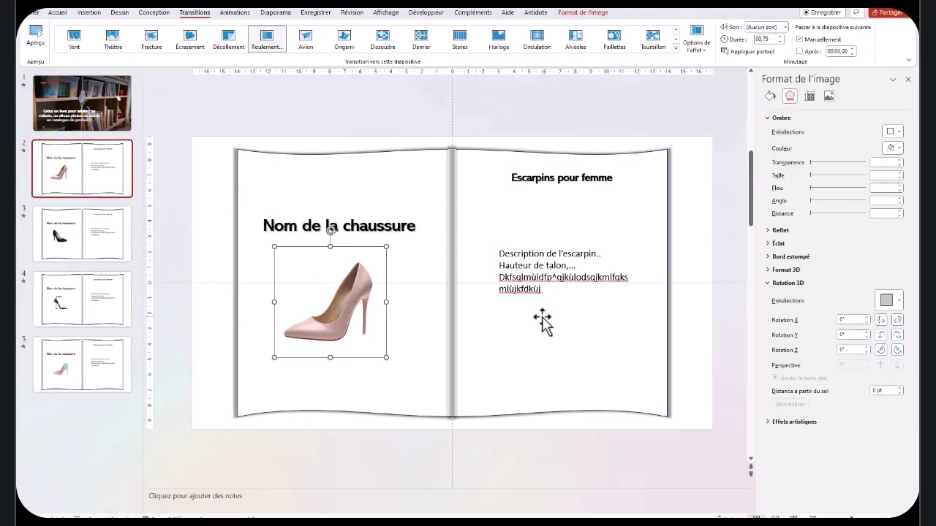
click(539, 317)
click(87, 13)
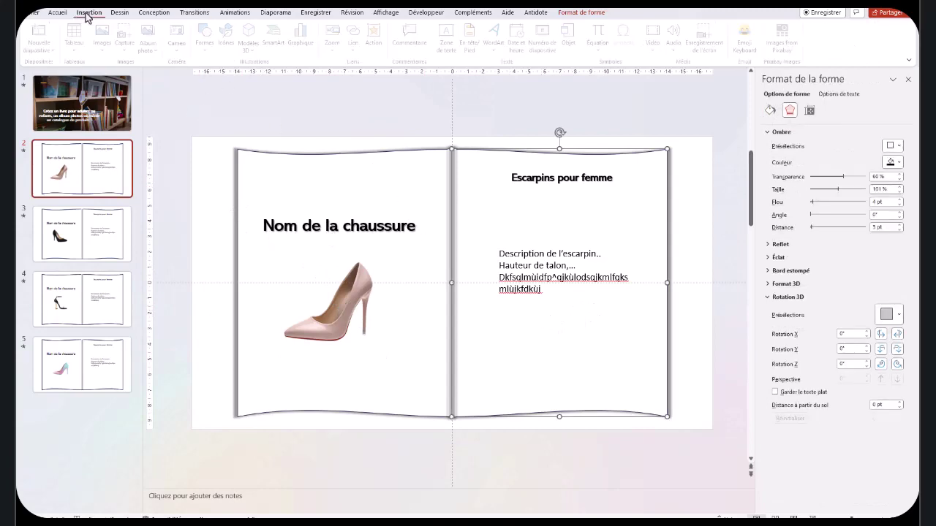
click(451, 34)
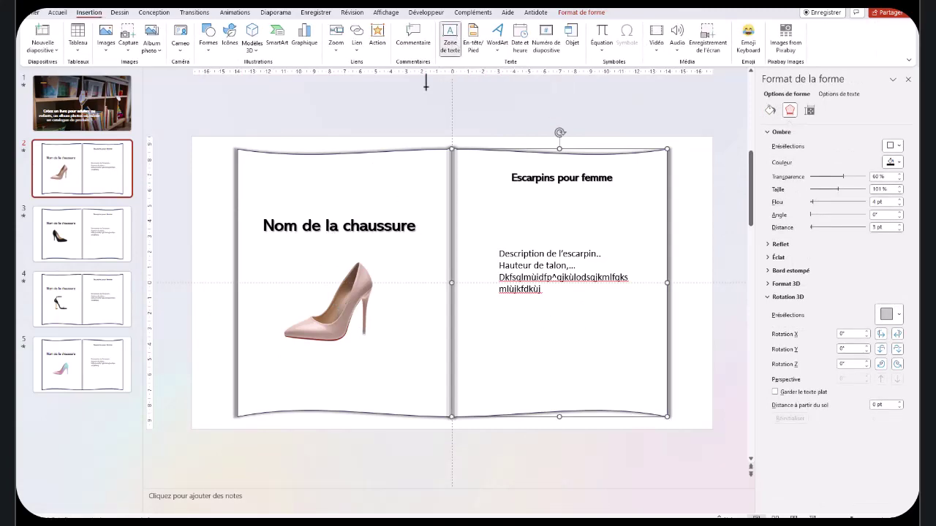
click(402, 128)
click(208, 36)
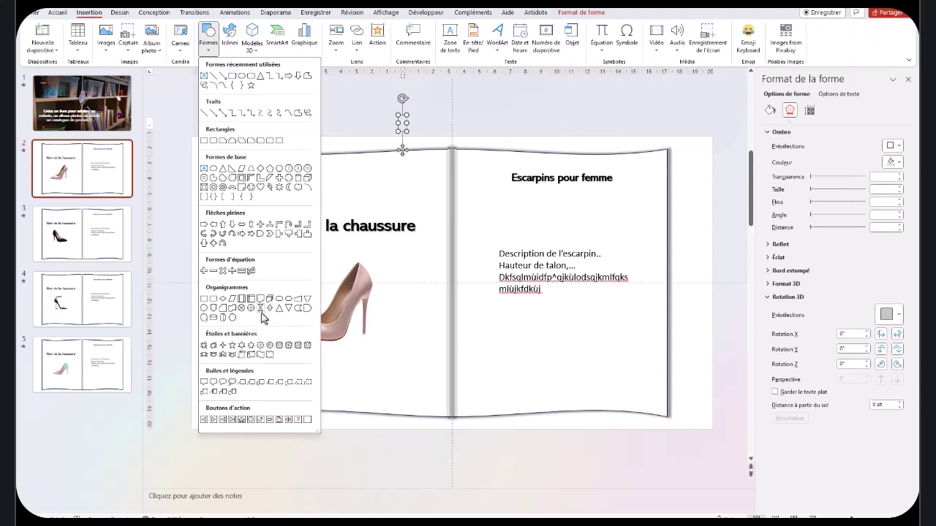
click(260, 345)
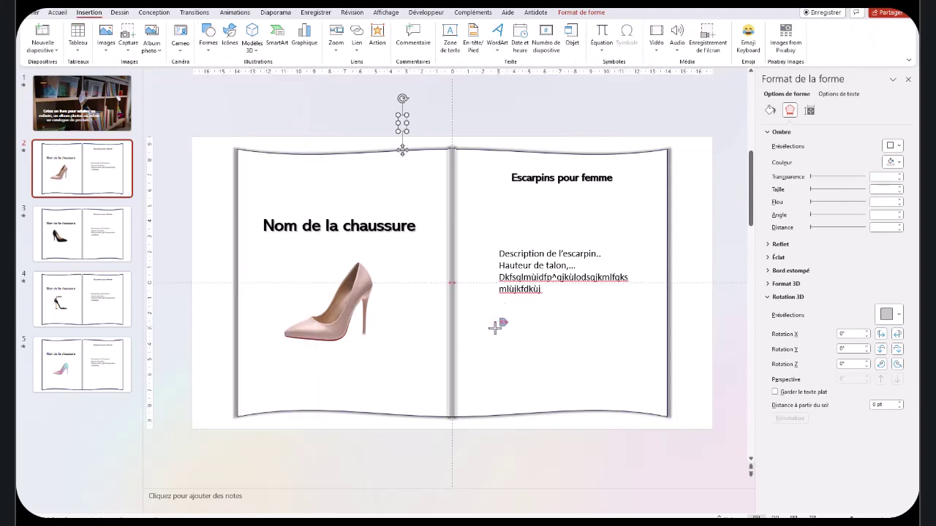
drag(495, 324, 618, 365)
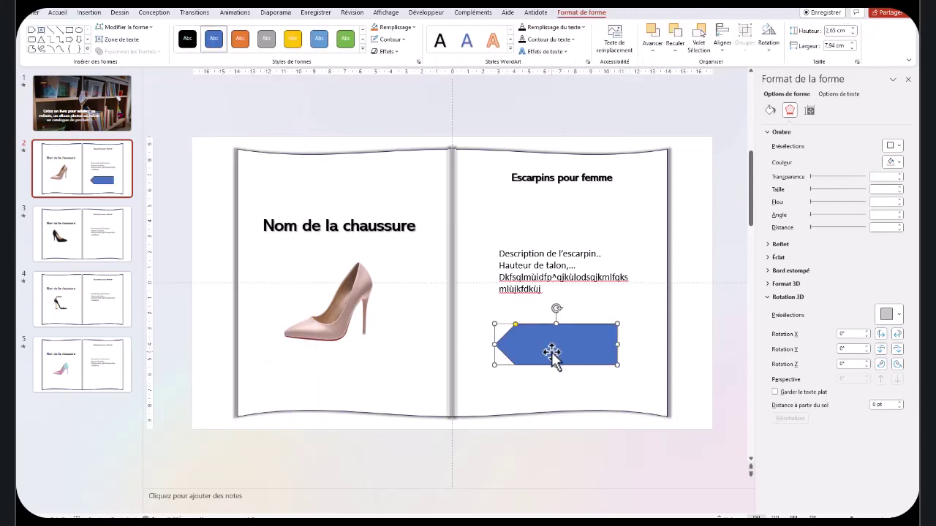
Fill the arrow orange with no outline and type 'Cliquez pour plus de détails'.
click(412, 28)
click(414, 50)
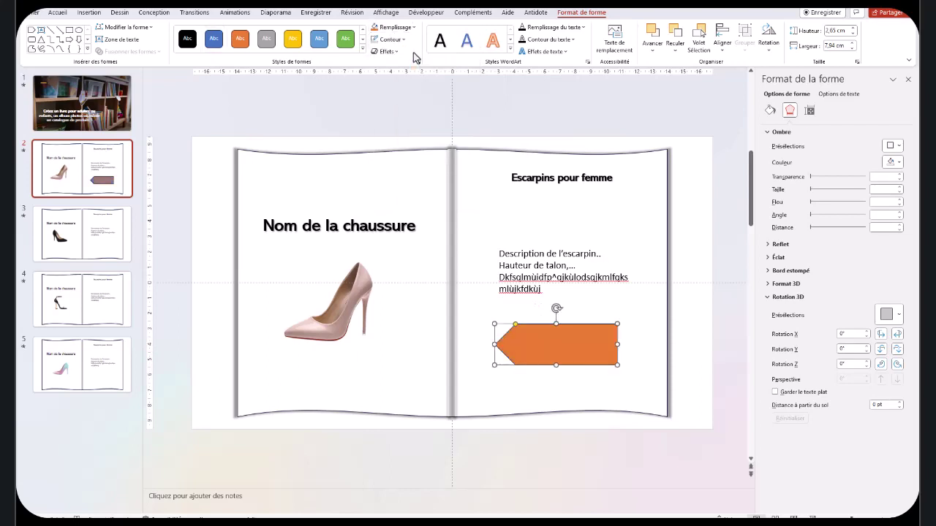
click(402, 45)
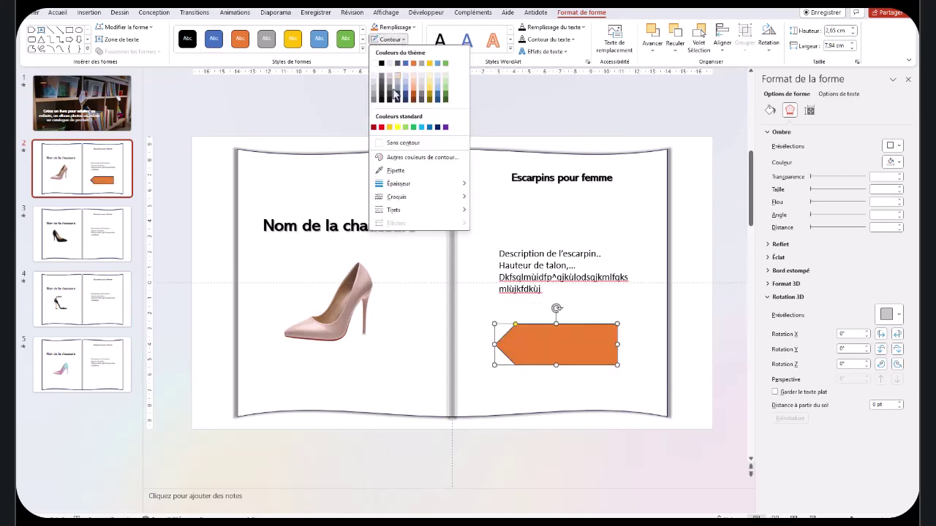
click(396, 143)
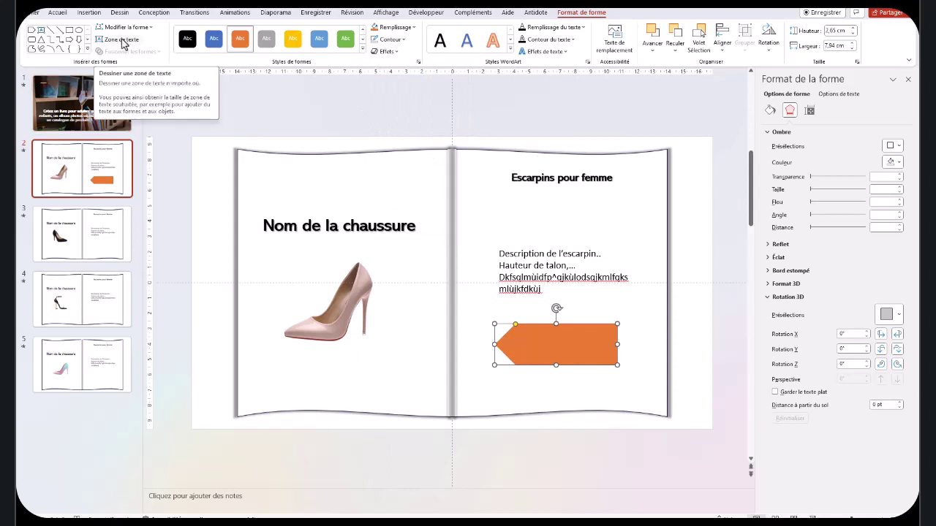
text(Cliquez pour plus de détails)
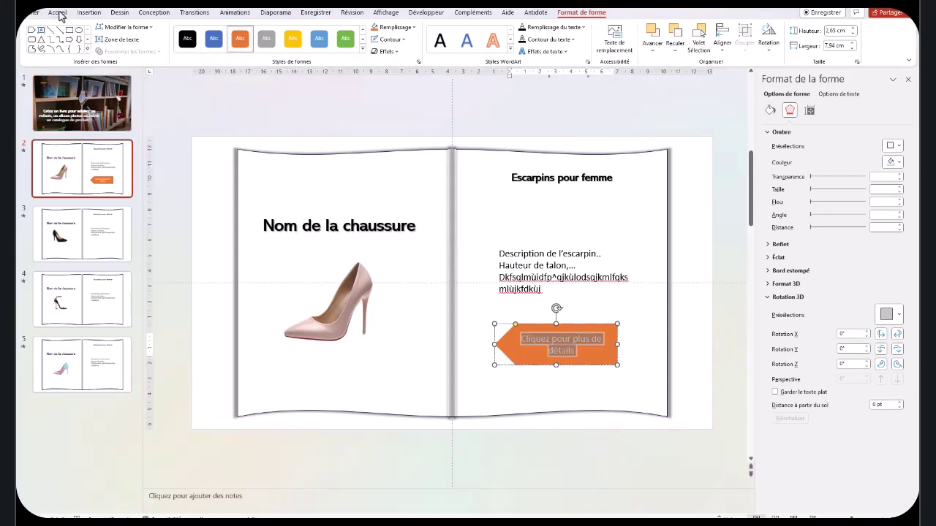
Format the arrow text as black Abadi at 24 pt.
click(58, 13)
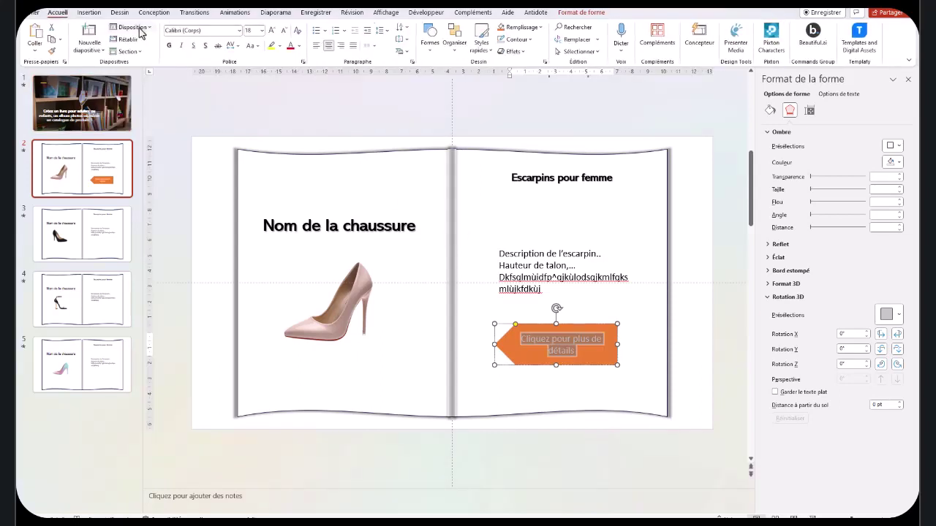
click(239, 30)
click(183, 99)
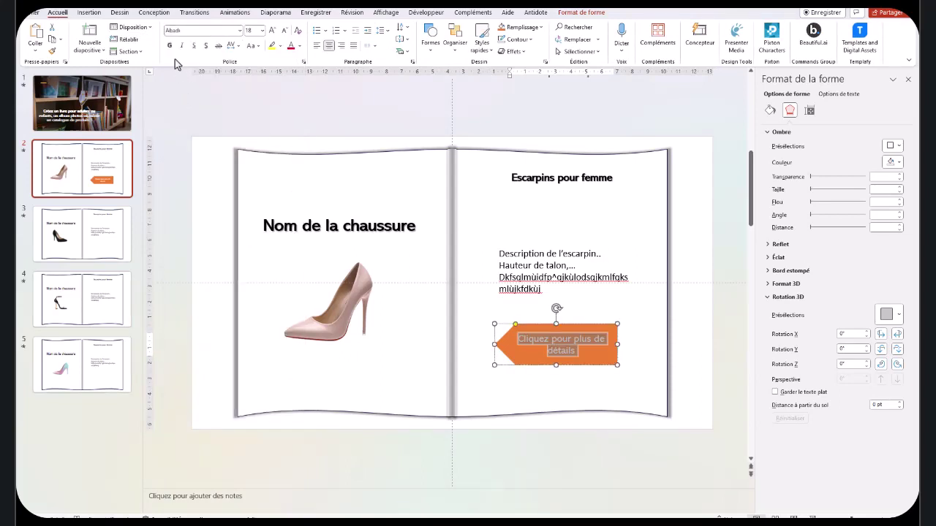
click(299, 46)
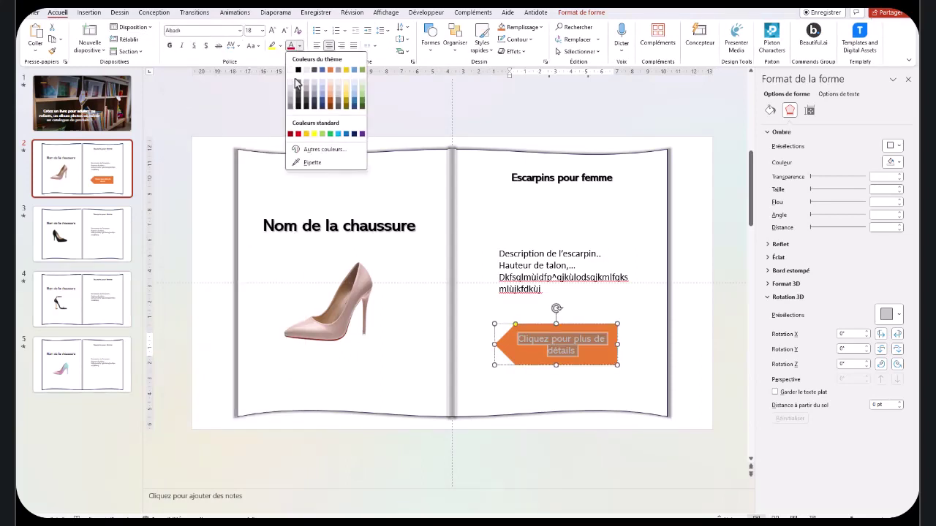
click(298, 71)
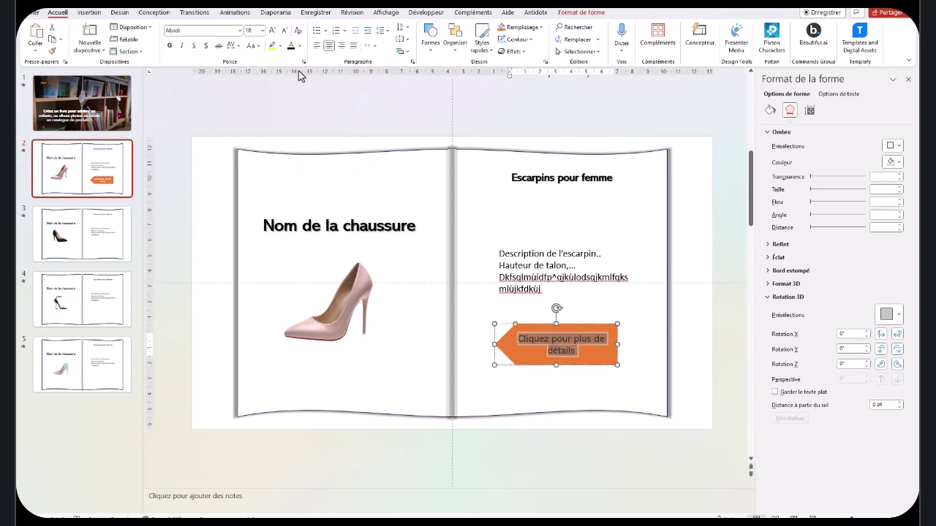
click(273, 32)
click(273, 32)
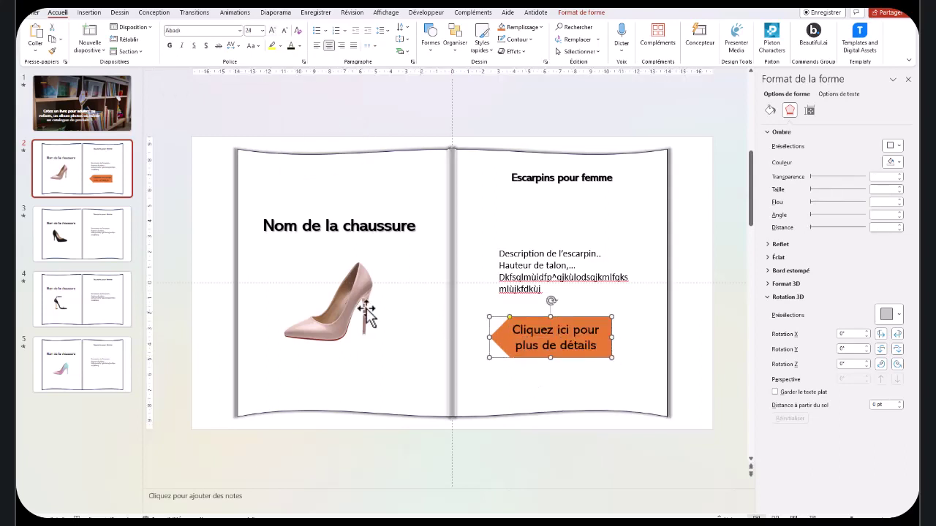
click(366, 313)
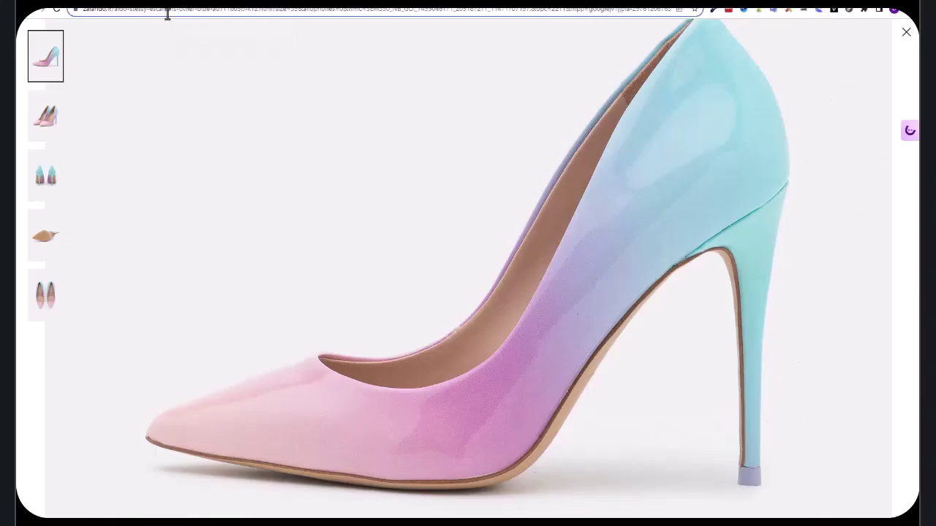
Copy the pump product page's web address from the browser's address bar.
right_click(167, 13)
click(193, 71)
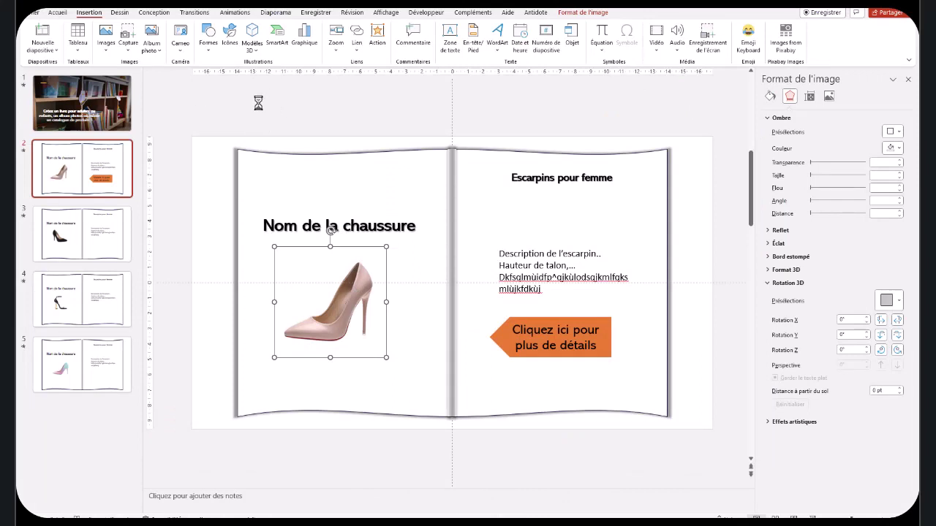
Launch catalogue1.ppsx from the desktop (Bureau) folder so it plays as a full-screen slideshow.
click(277, 484)
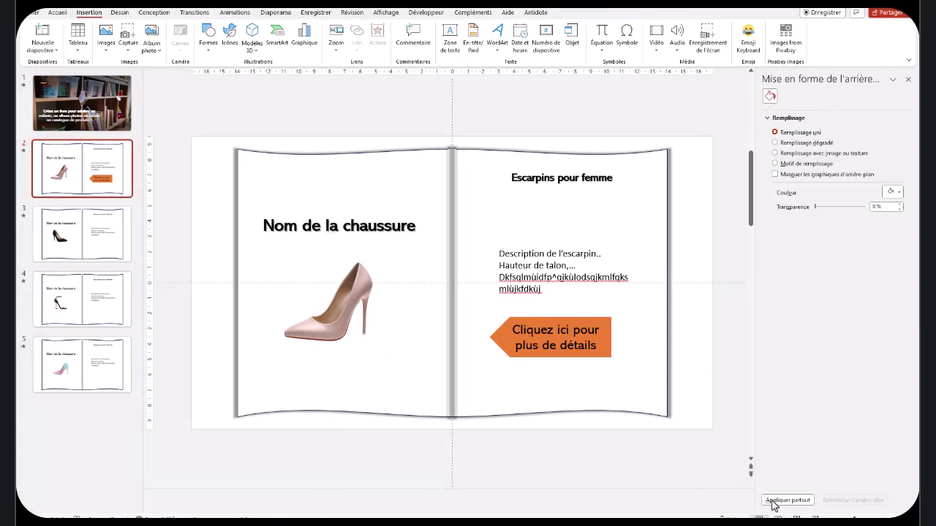
mouse_move(772, 522)
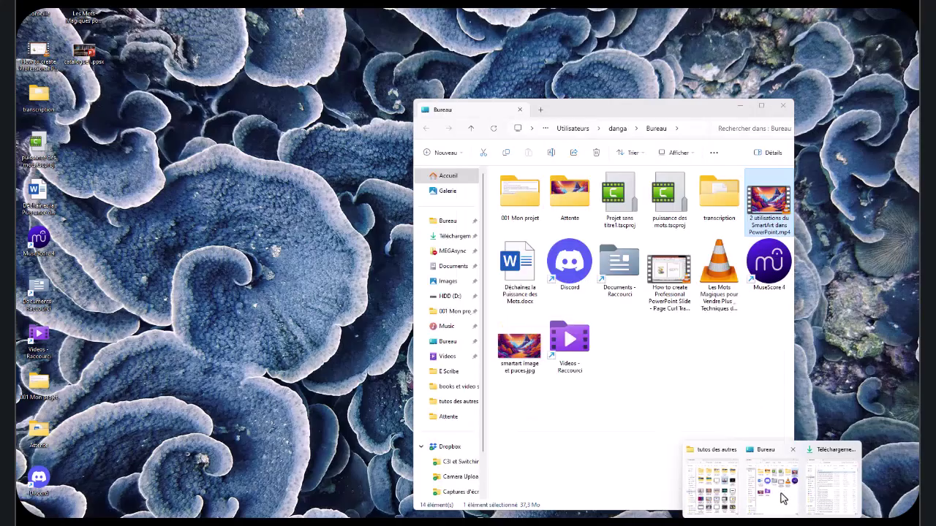
click(783, 489)
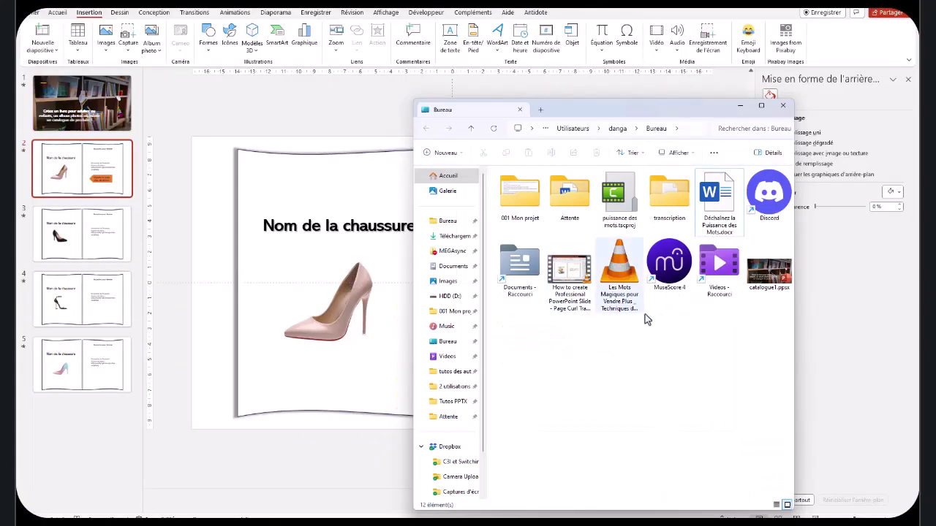
double_click(760, 274)
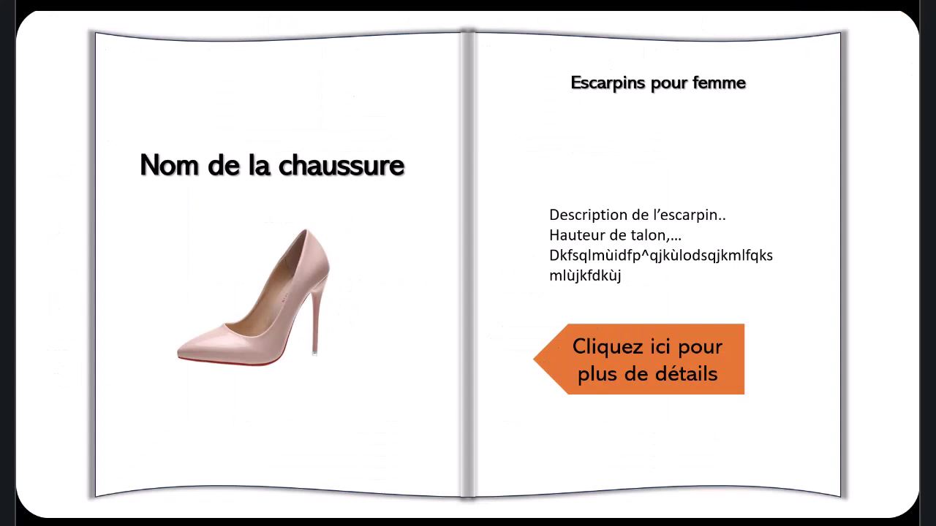
Advance three catalogue pages to check the page-turn transitions.
key(Right)
key(Right)
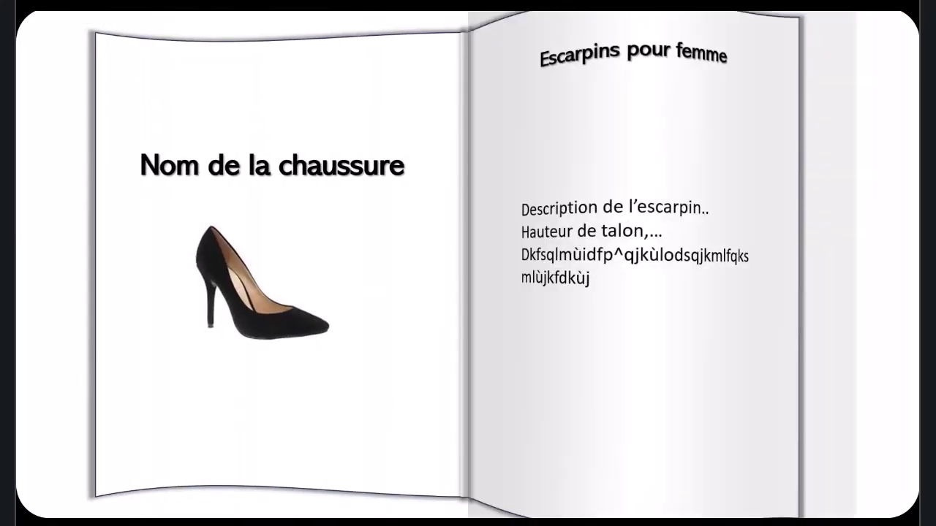
key(Right)
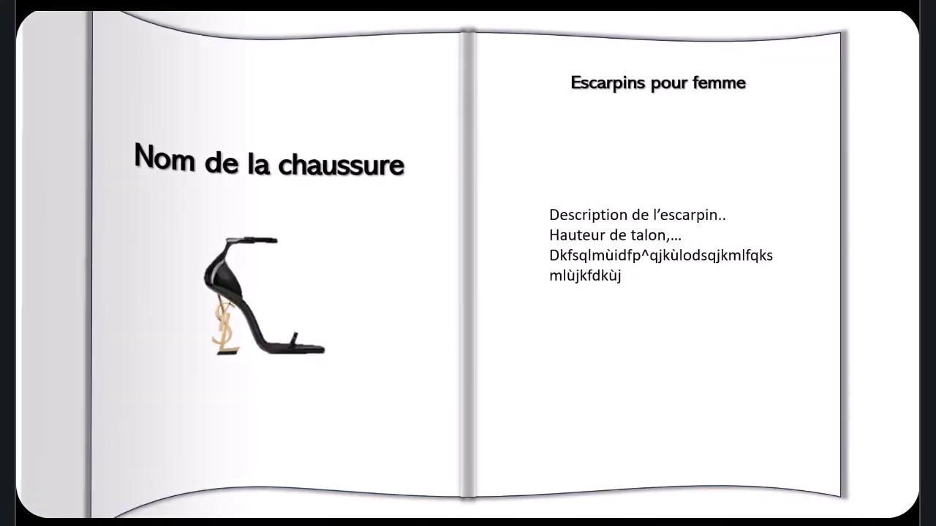
key(Right)
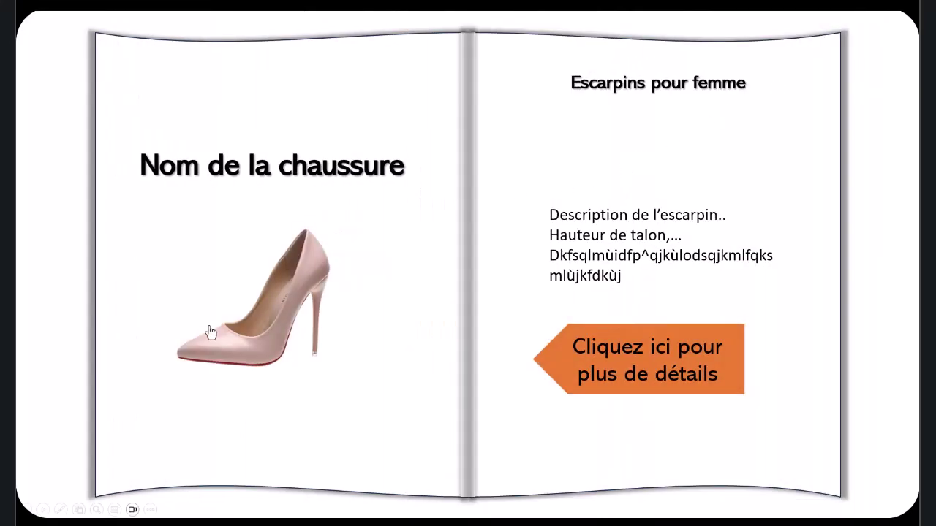
Follow the pump picture's link to the Zalando product page, then return and end the slideshow.
click(275, 305)
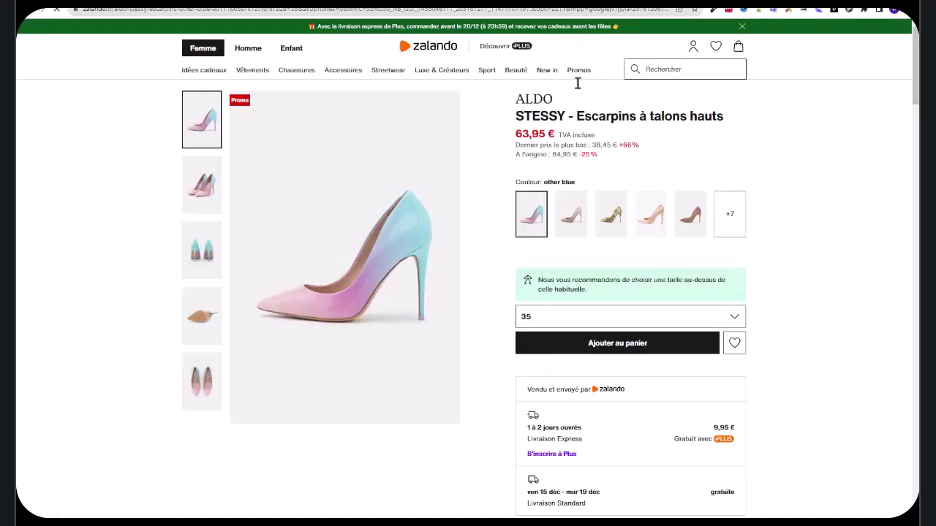
key(alt+Tab)
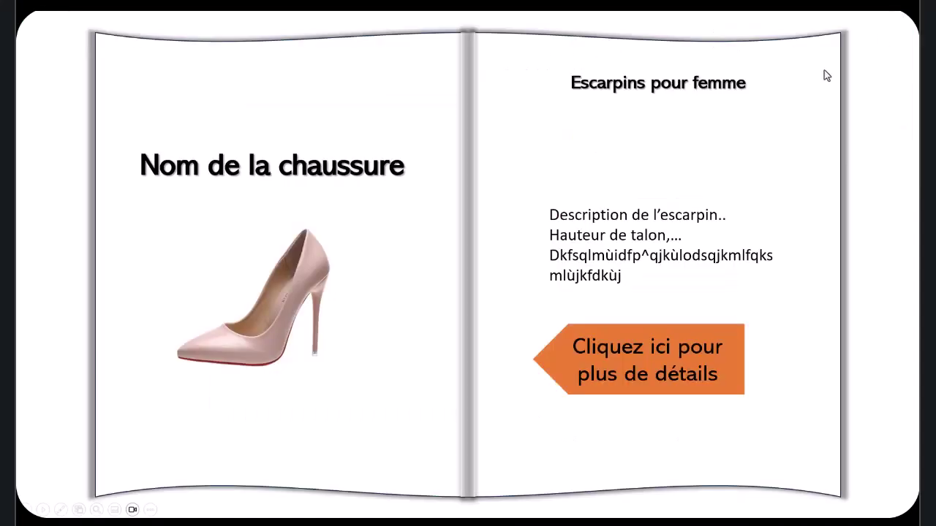
key(Right)
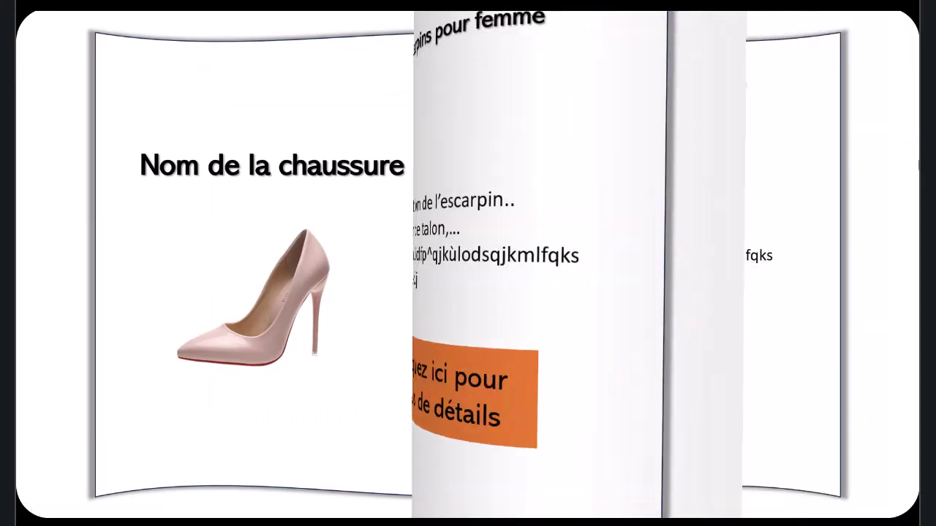
key(Escape)
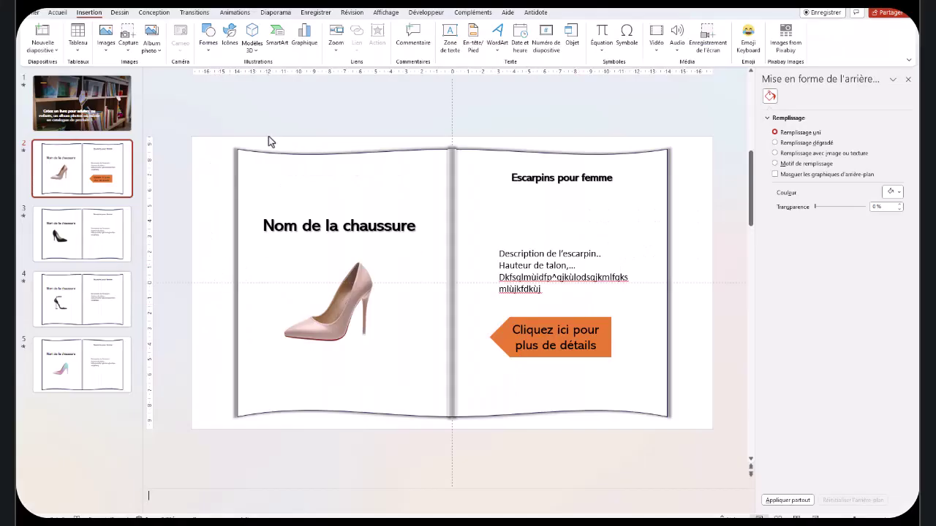